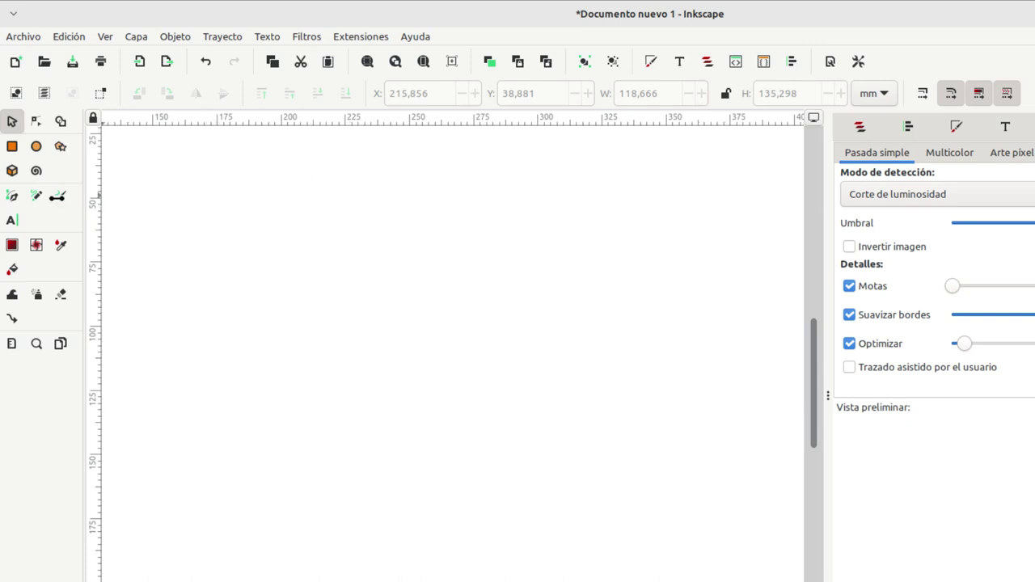
Draw a closed six-corner zig-zag polygon with navy fill using straight Pen segments
click(12, 198)
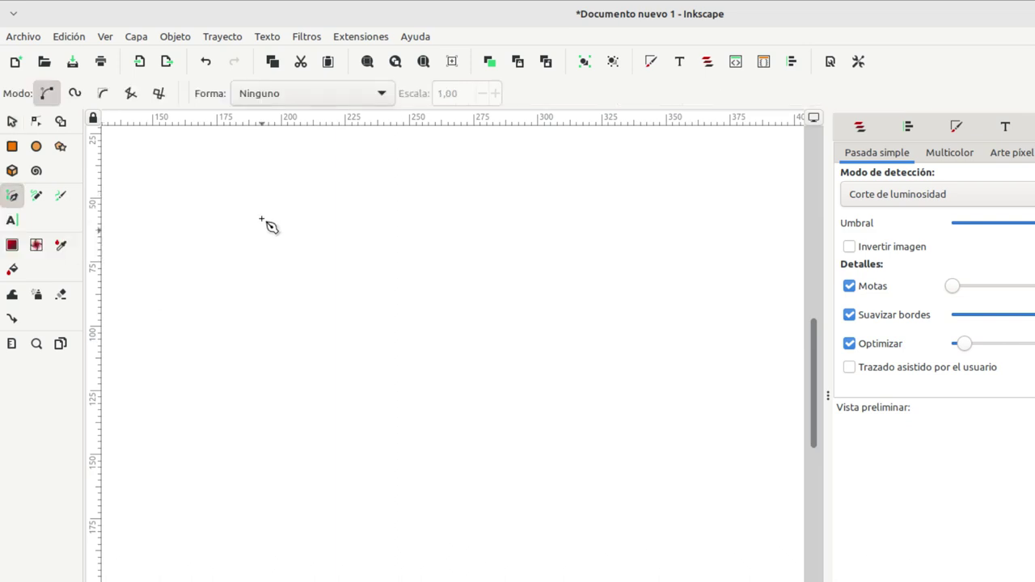
click(573, 208)
click(467, 358)
click(658, 407)
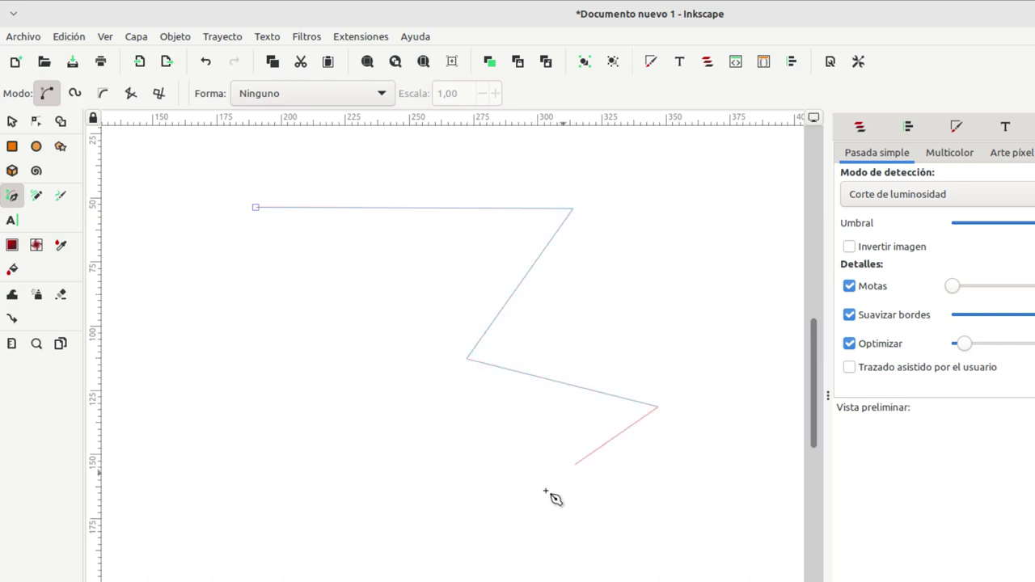
click(499, 550)
click(188, 395)
click(396, 295)
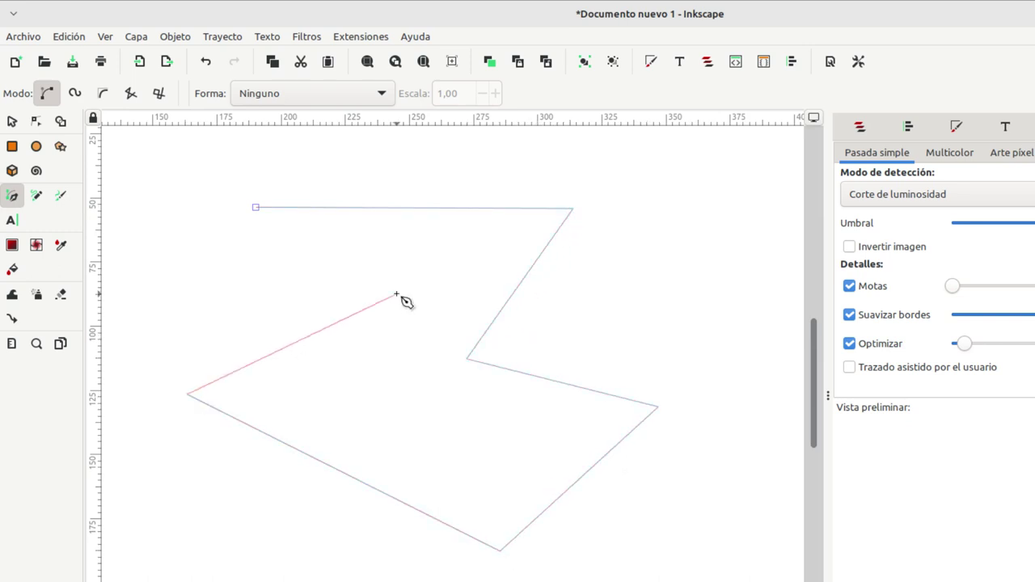
click(260, 212)
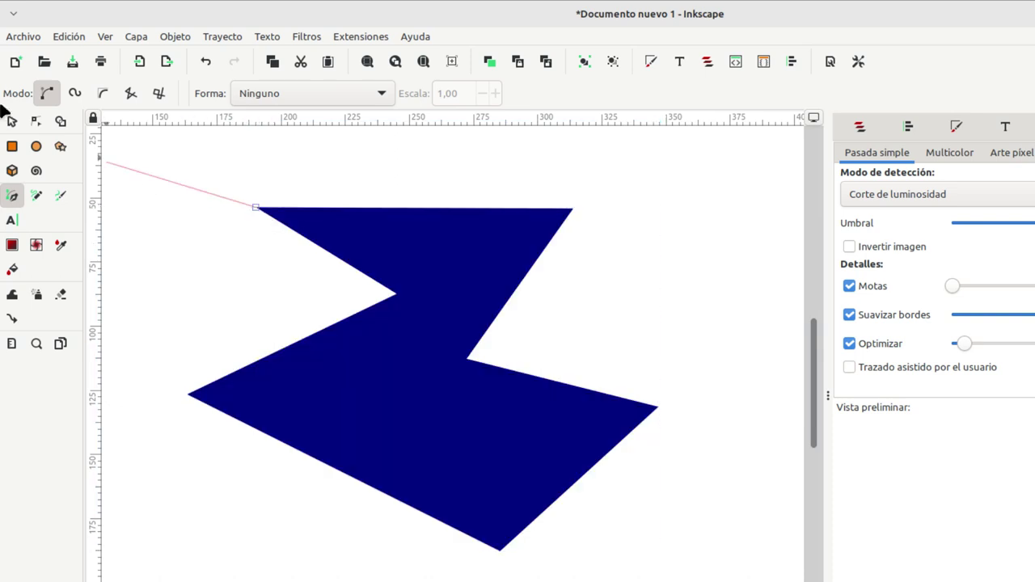
click(12, 121)
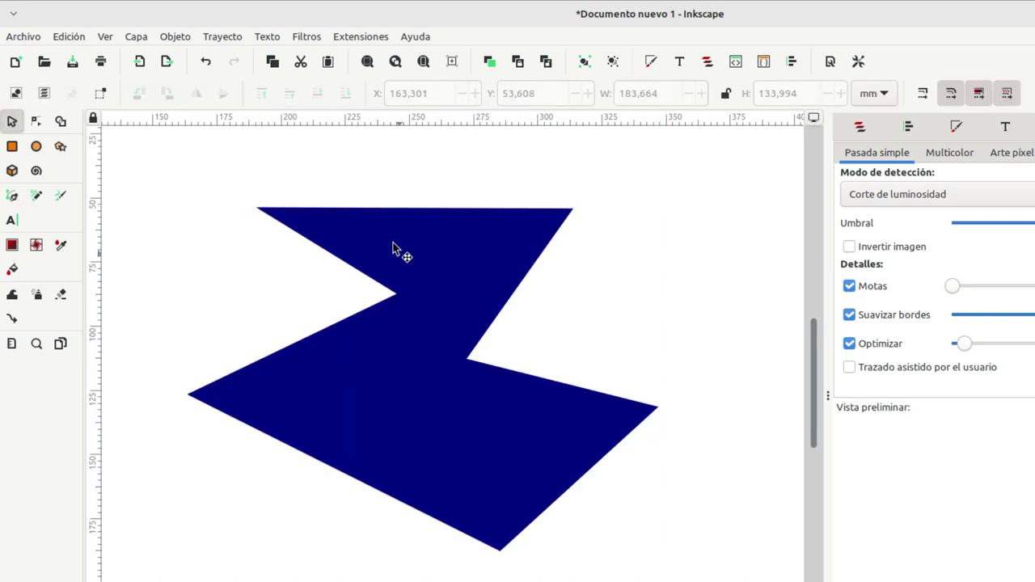
Move the navy polygon to the right and rotate it clockwise
click(399, 259)
mouse_move(397, 254)
mouse_down()
mouse_move(460, 282)
mouse_move(494, 253)
mouse_up()
click(493, 253)
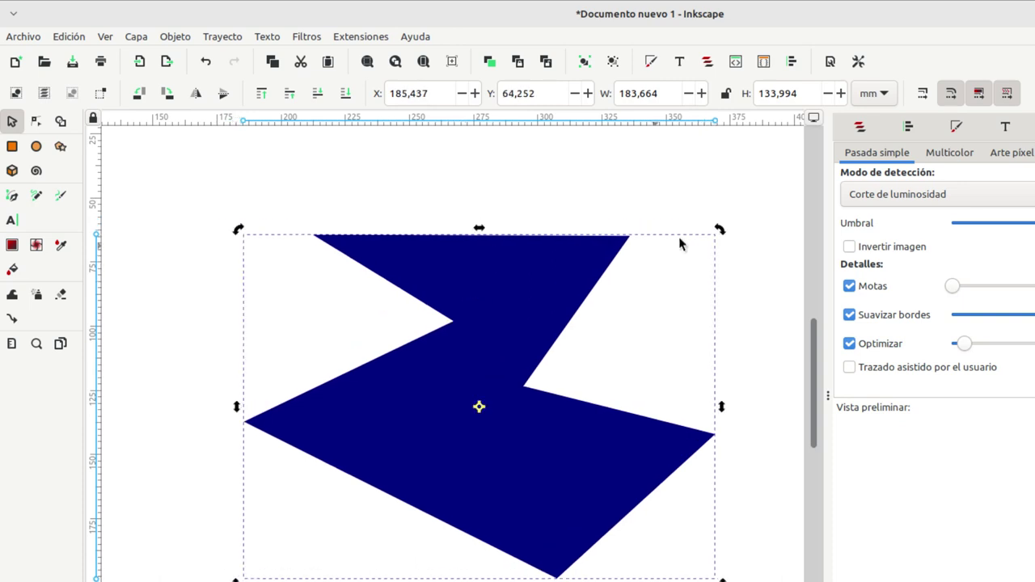
mouse_move(720, 230)
mouse_down()
mouse_move(733, 309)
mouse_move(724, 301)
mouse_up()
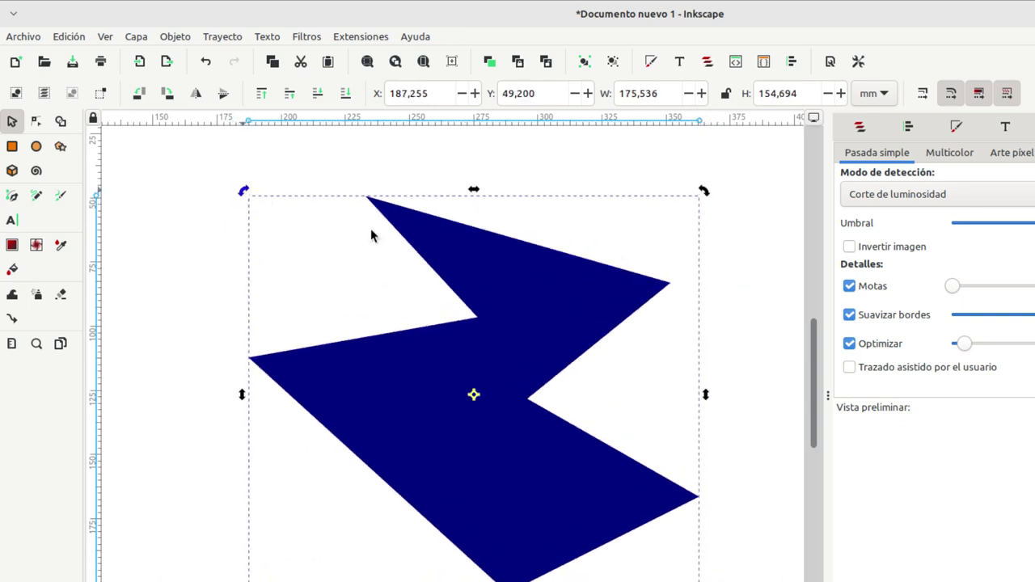
Shrink the polygon to about 154,259 × 135,944 mm and move it up-left
key(shift+s)
drag(244, 192, 299, 239)
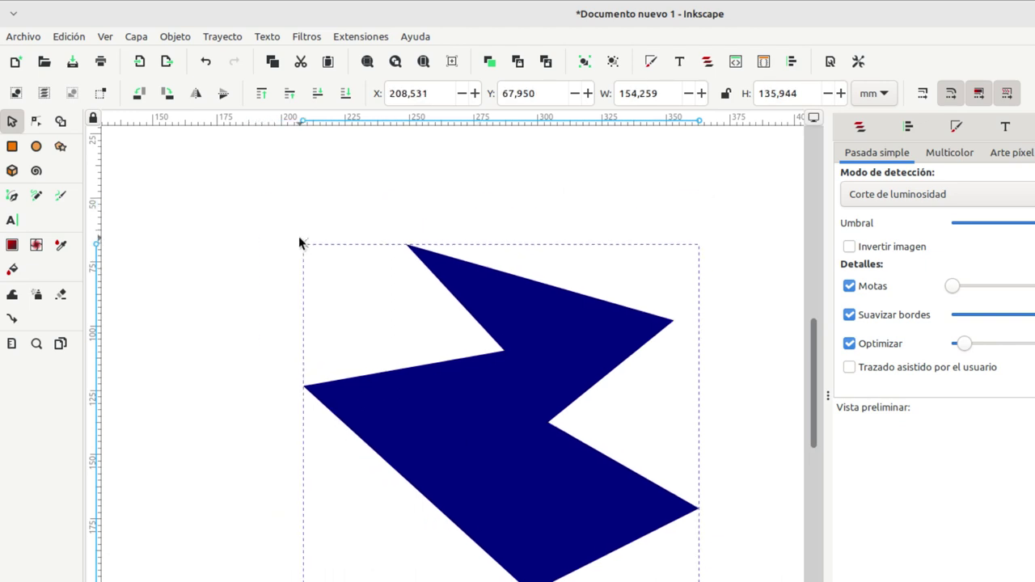
drag(533, 429, 478, 393)
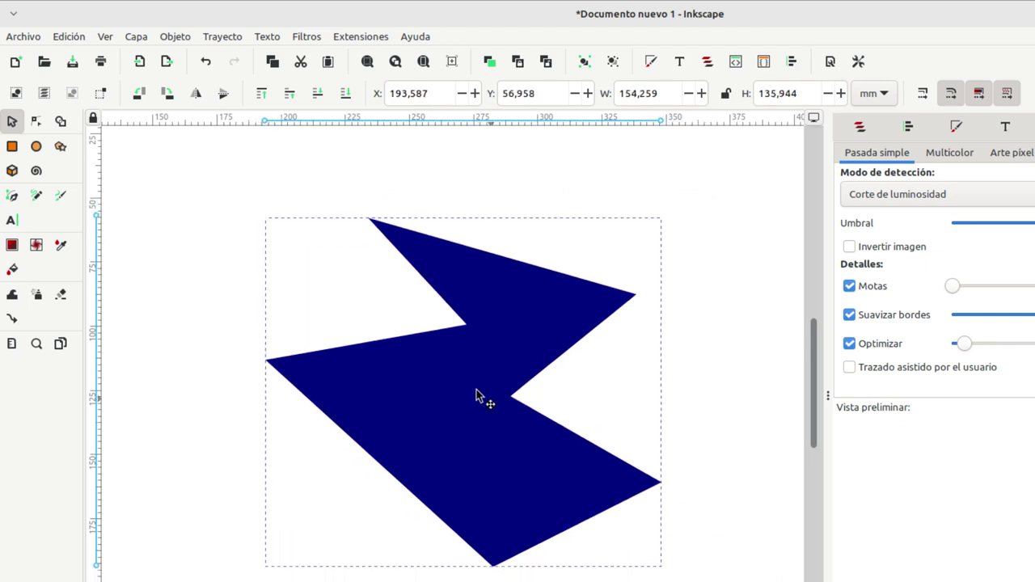
Pull the right corner up-right and bend the top, right and inner upper edges into curves
click(37, 126)
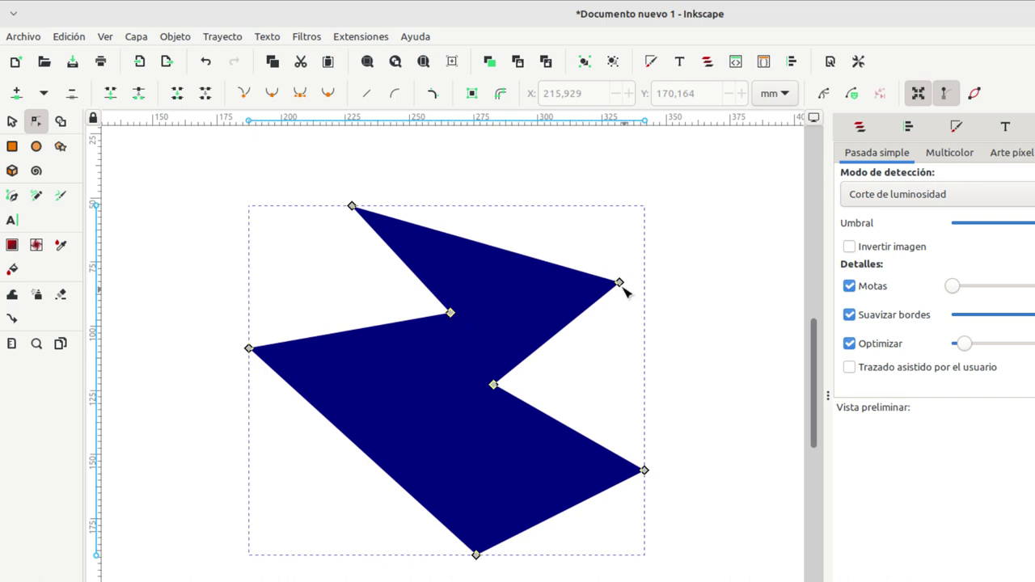
mouse_move(619, 282)
mouse_down()
mouse_move(661, 234)
mouse_move(664, 243)
mouse_up()
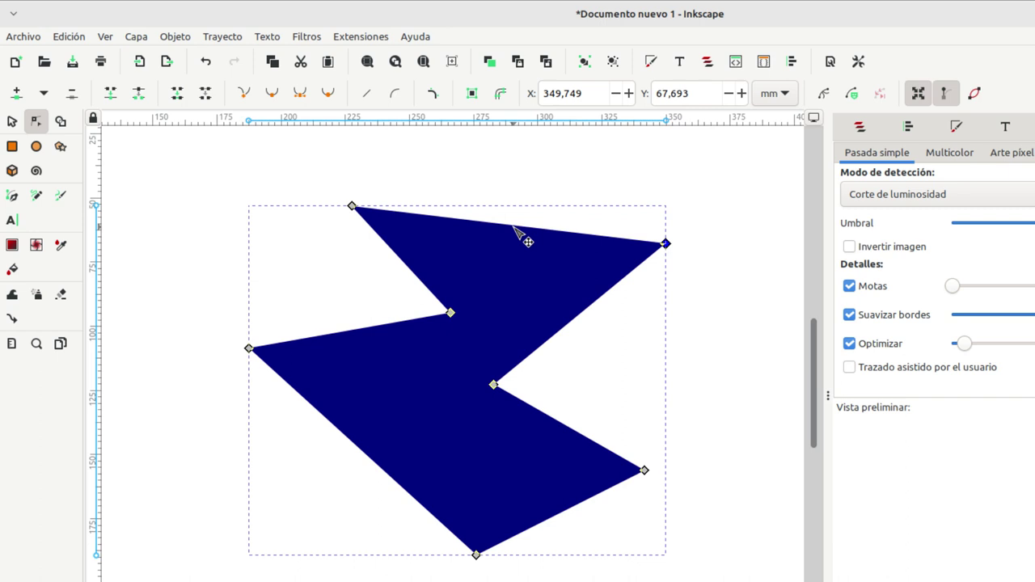
drag(516, 230, 528, 175)
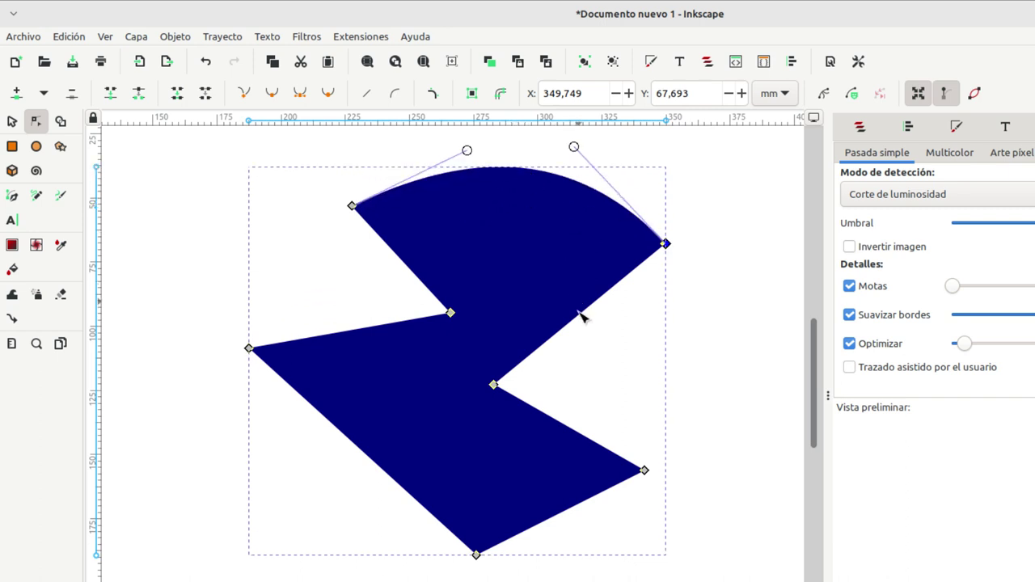
drag(580, 320, 657, 368)
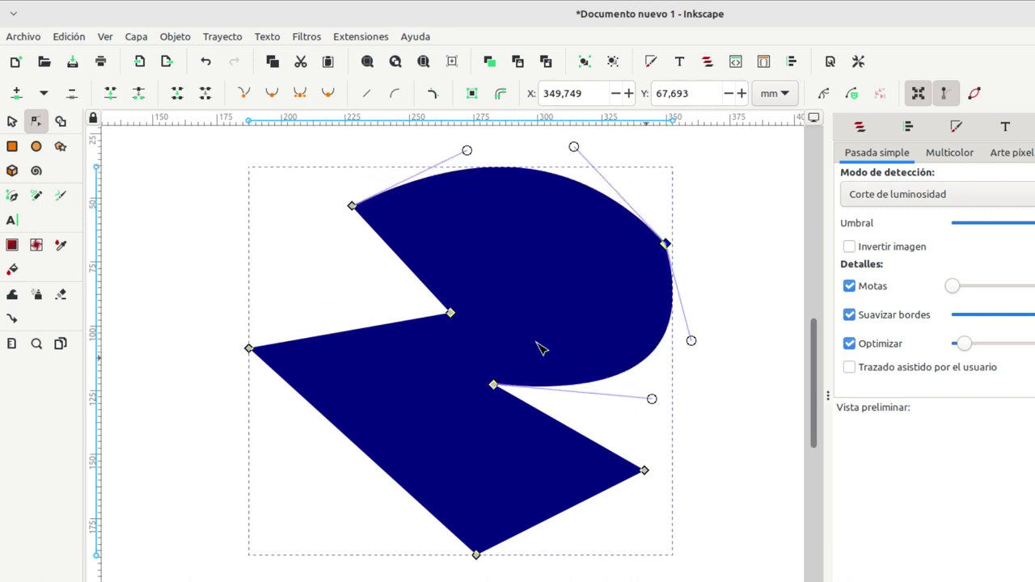
drag(419, 276, 463, 272)
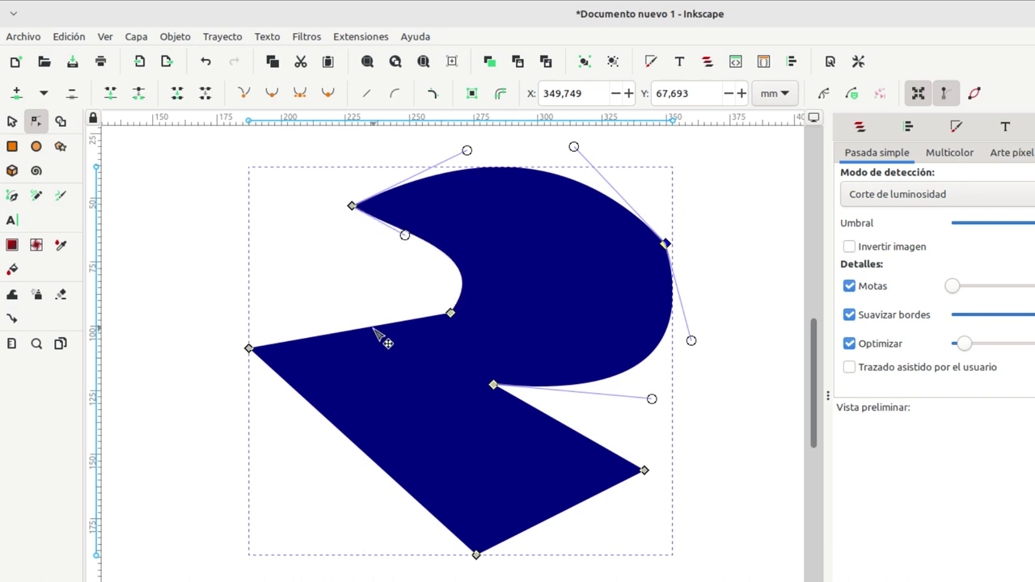
drag(378, 330, 383, 360)
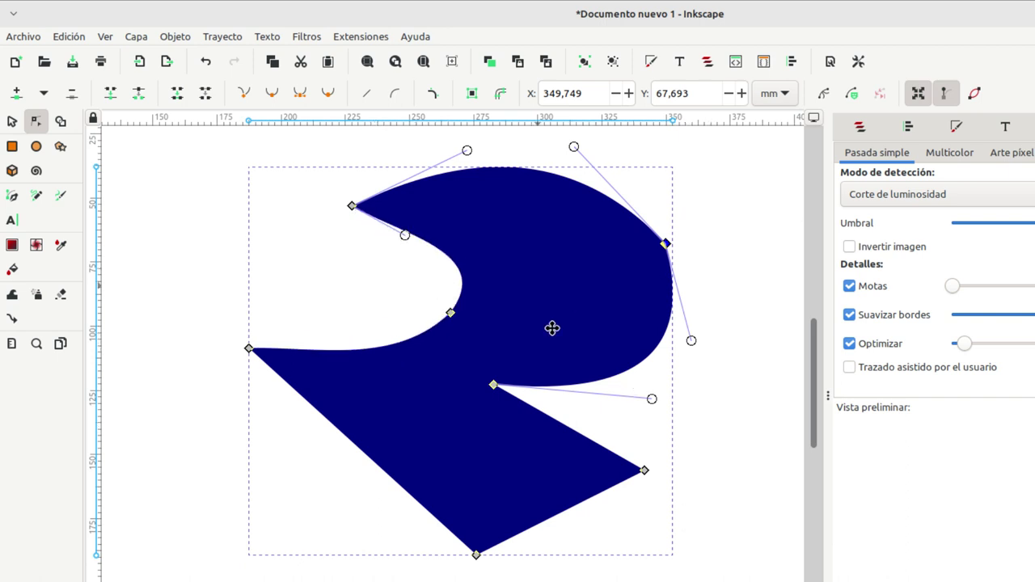
scroll(552, 328, up, 2)
Make the polygon's right-hand corner node a smooth point
click(732, 295)
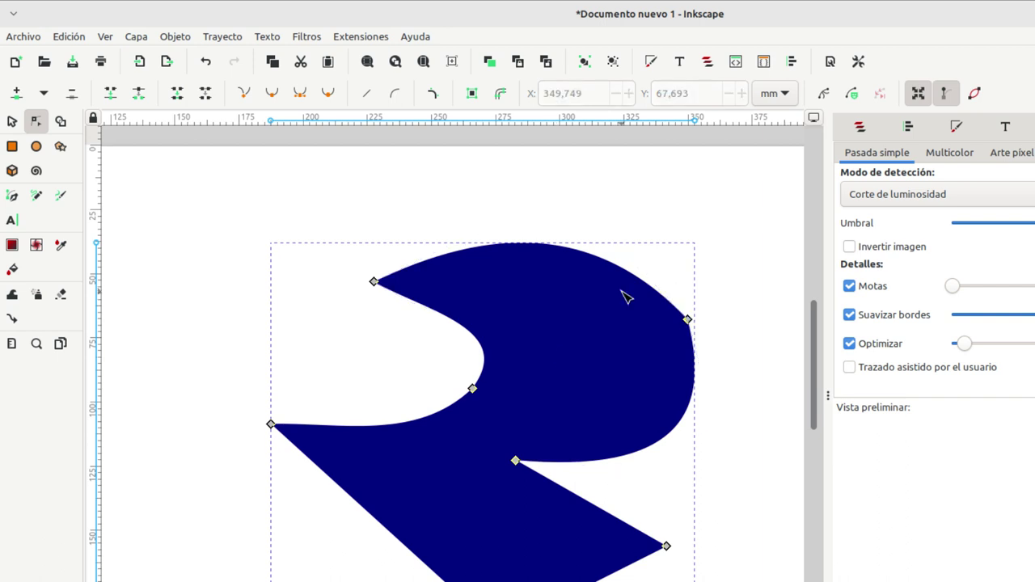
click(12, 123)
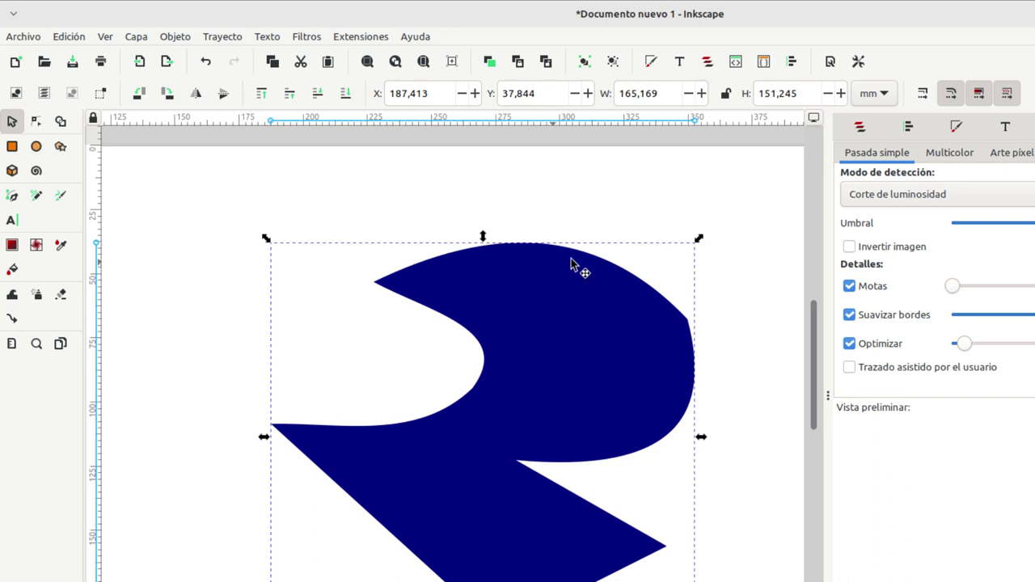
click(36, 122)
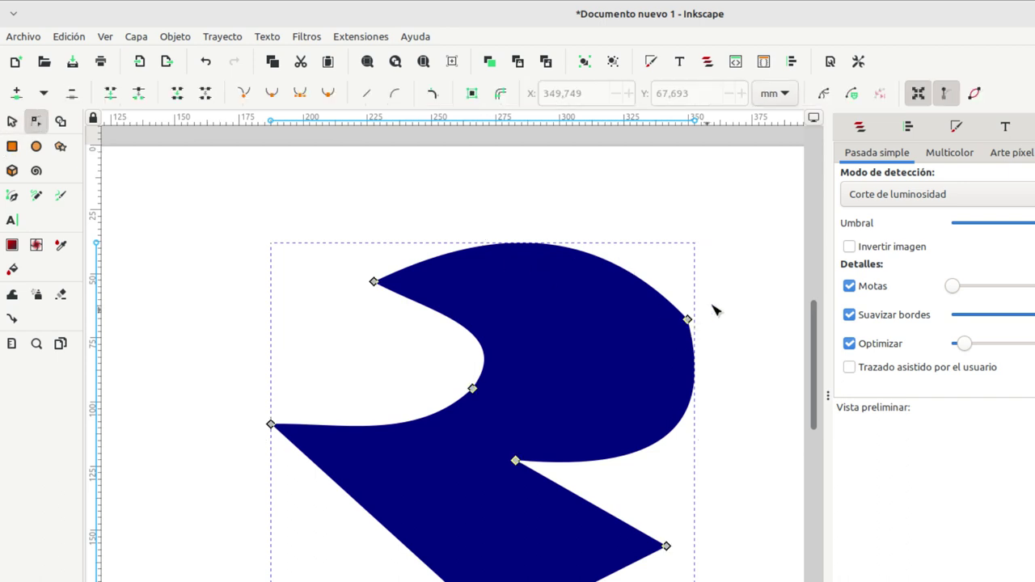
click(689, 321)
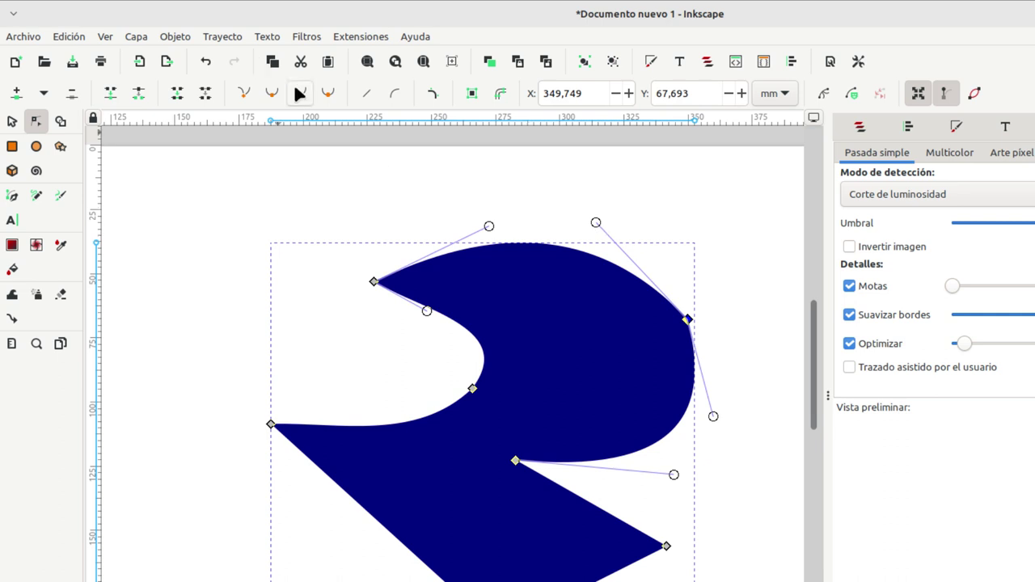
click(329, 93)
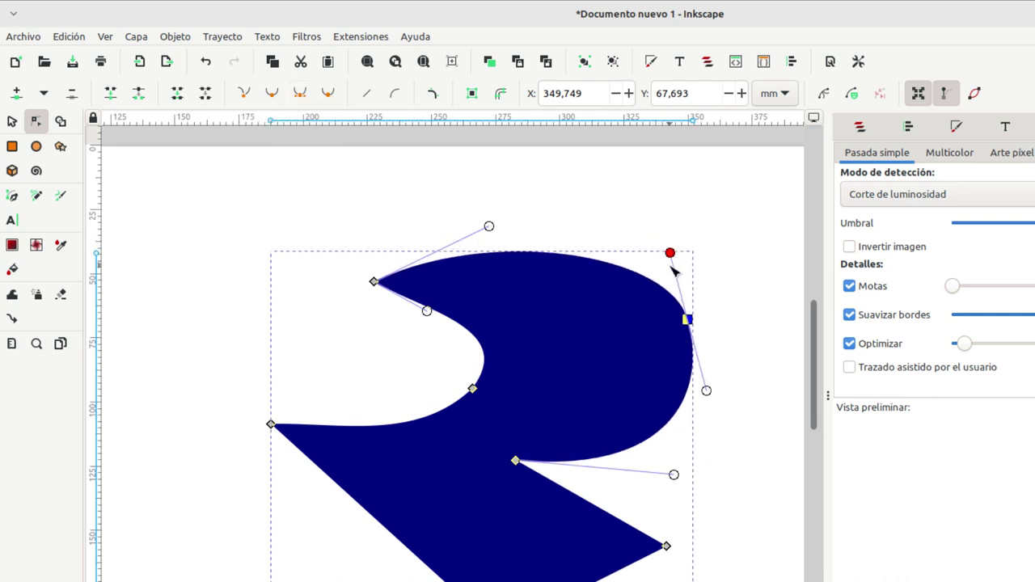
Make the right-hand node symmetric and adjust its handles to raise the upper curve
drag(661, 241, 662, 249)
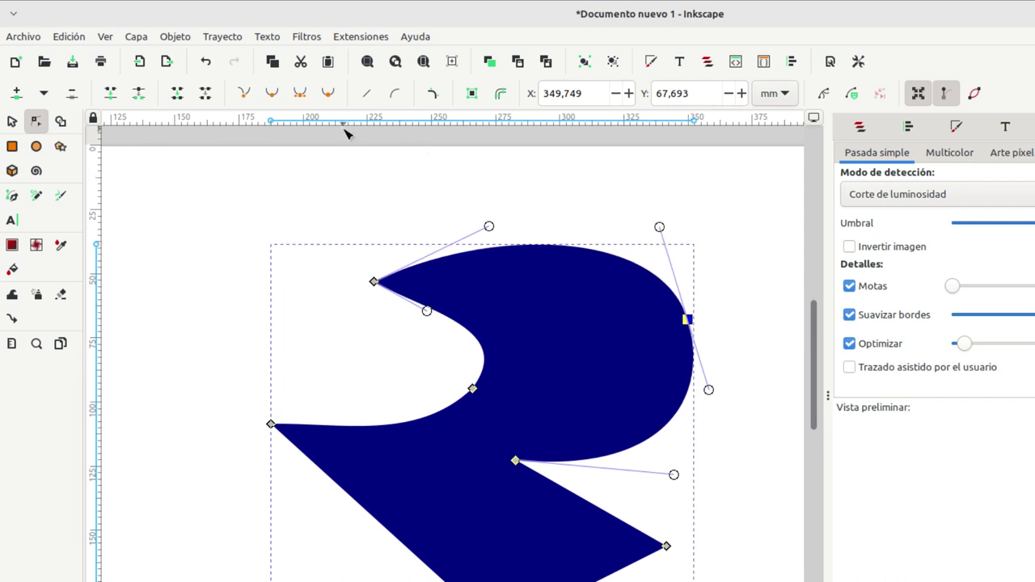
click(296, 93)
drag(715, 400, 717, 393)
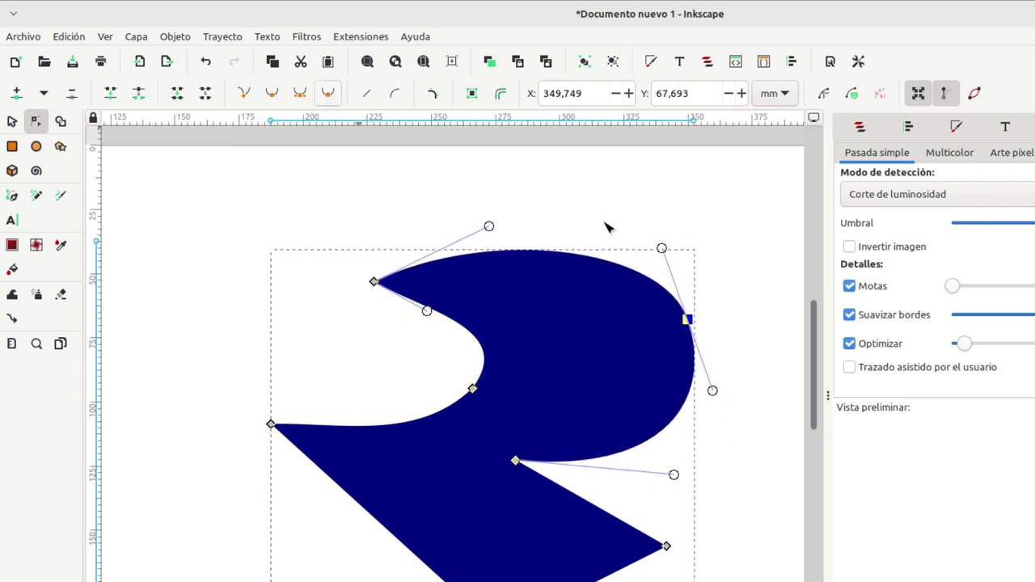
drag(662, 248, 655, 192)
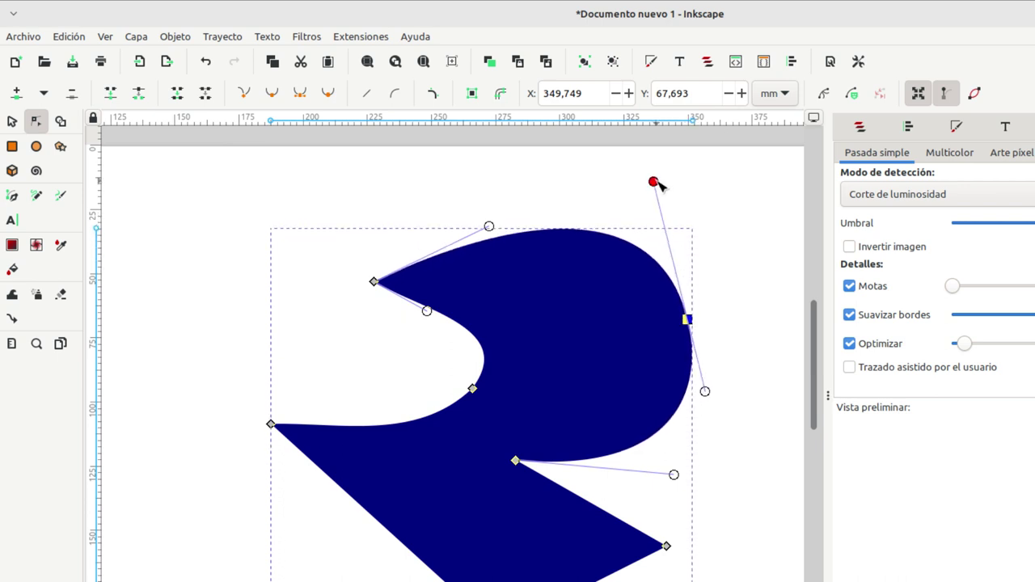
Make the inner notch node symmetric and reshape the curves around it
click(474, 390)
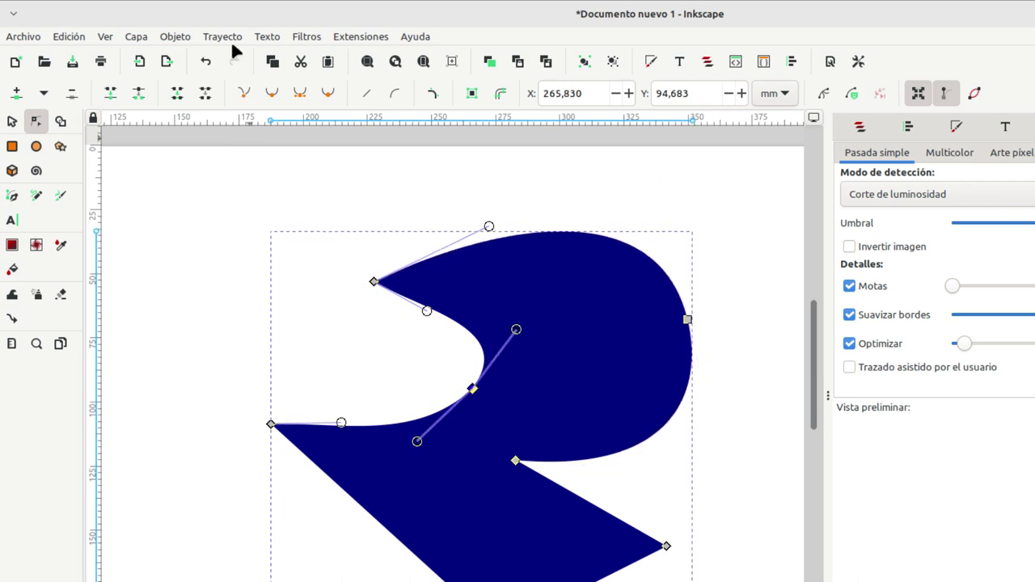
click(333, 91)
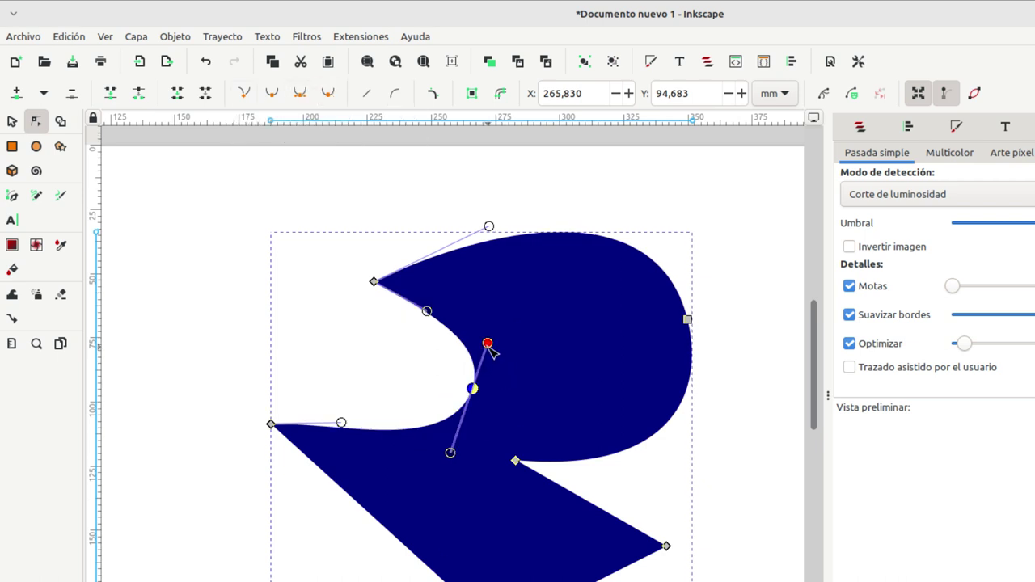
drag(486, 344, 510, 309)
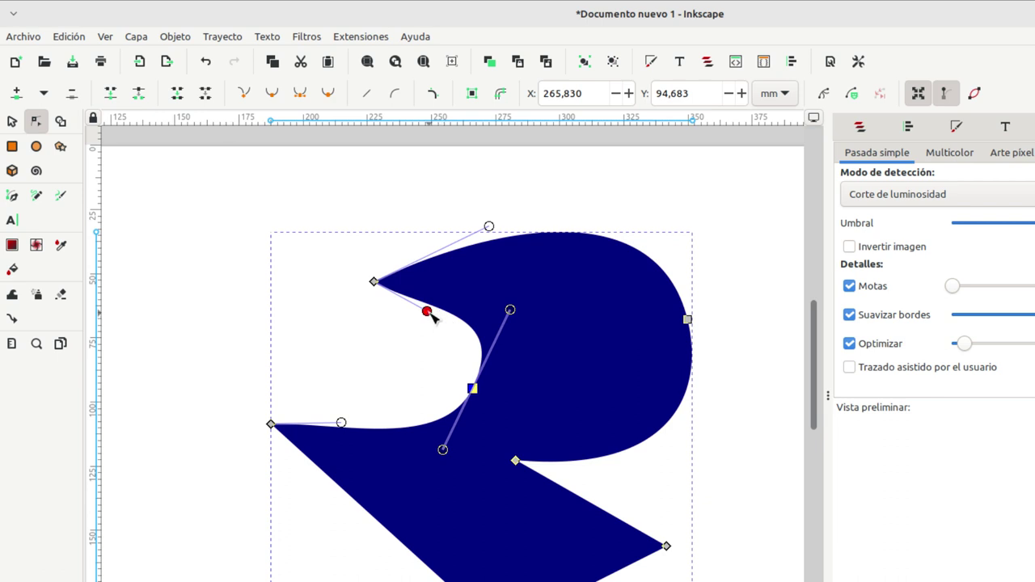
drag(427, 311, 460, 290)
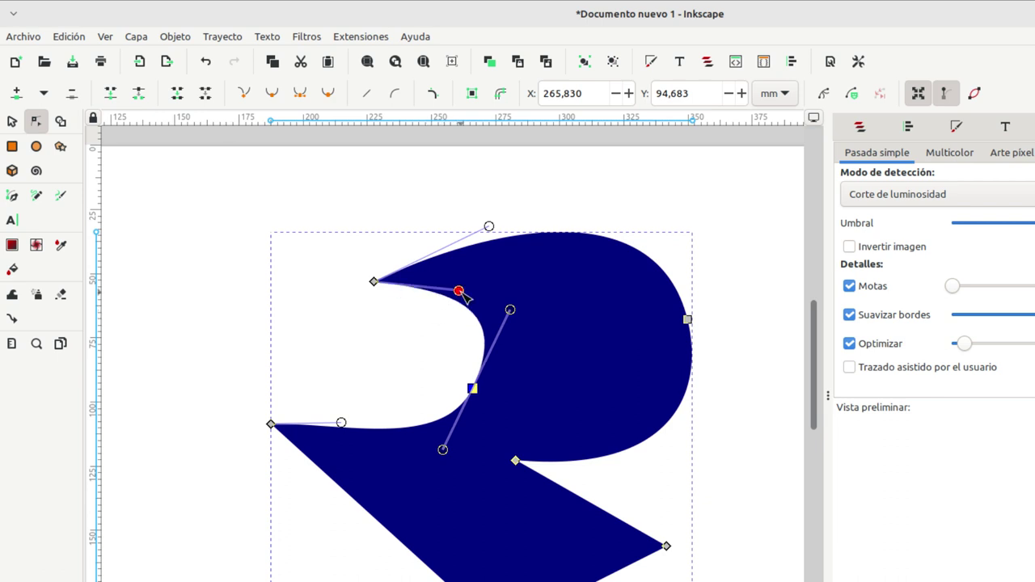
click(374, 283)
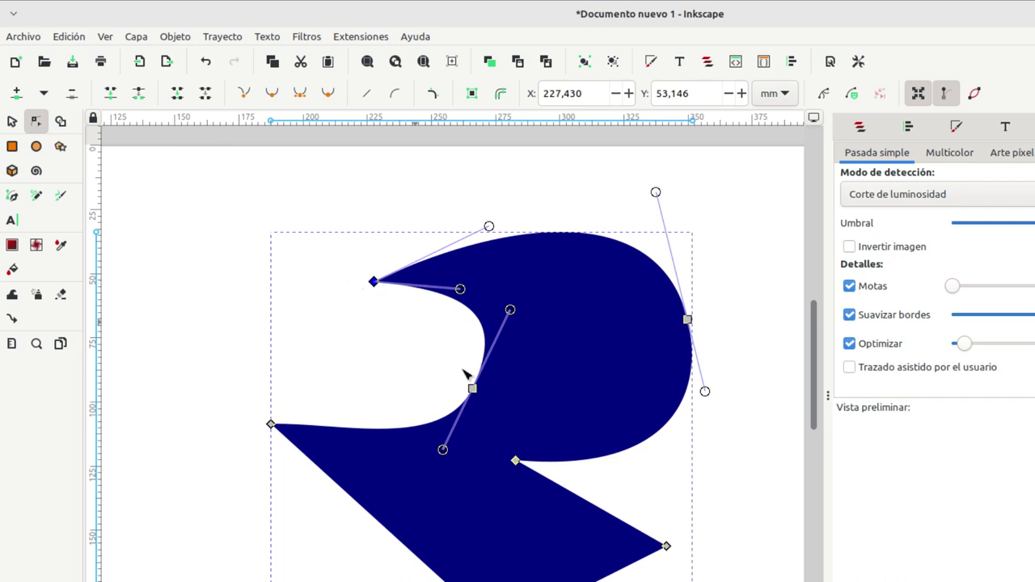
Re-symmetrize the right-hand node, nudge it up-right, and bend the middle and lower-left curves
click(687, 319)
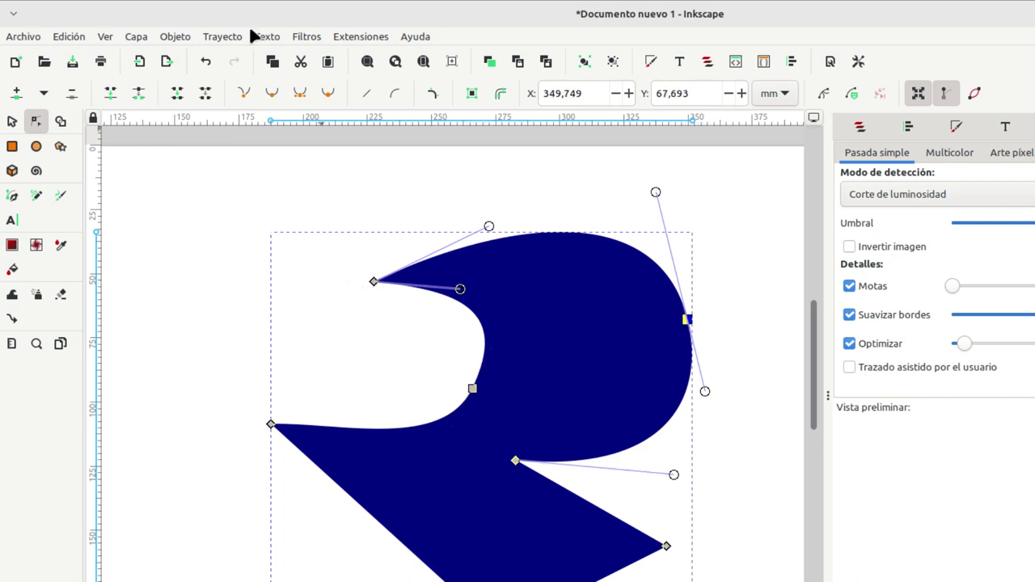
click(299, 94)
drag(687, 319, 697, 299)
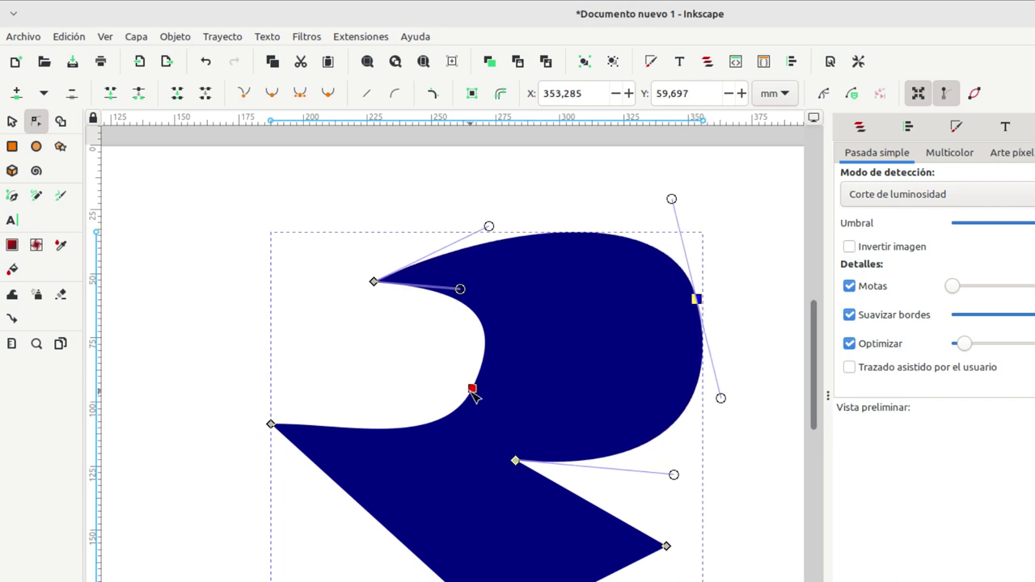
mouse_move(473, 391)
mouse_down()
mouse_move(485, 388)
mouse_move(466, 385)
mouse_up()
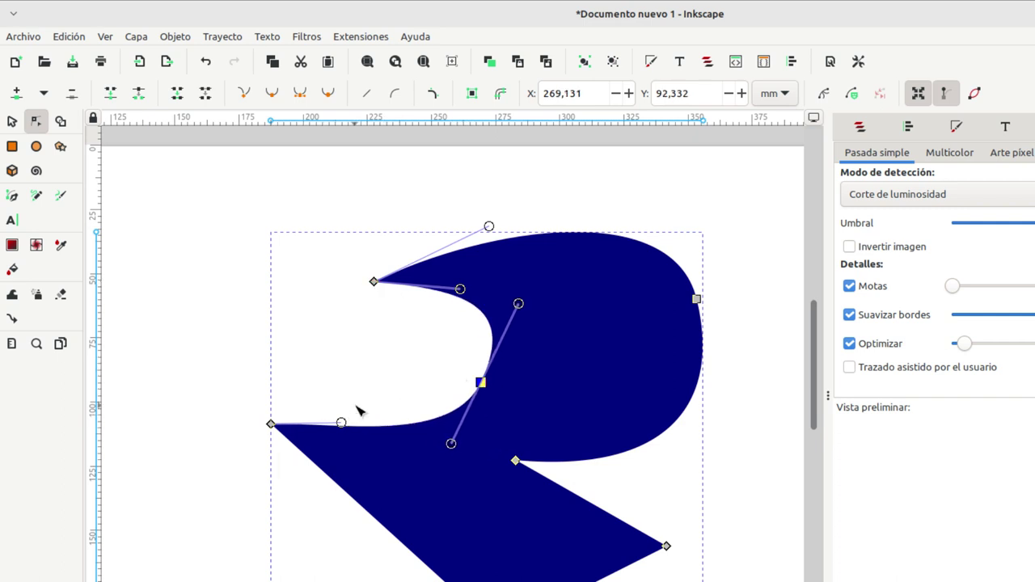
drag(343, 422, 325, 391)
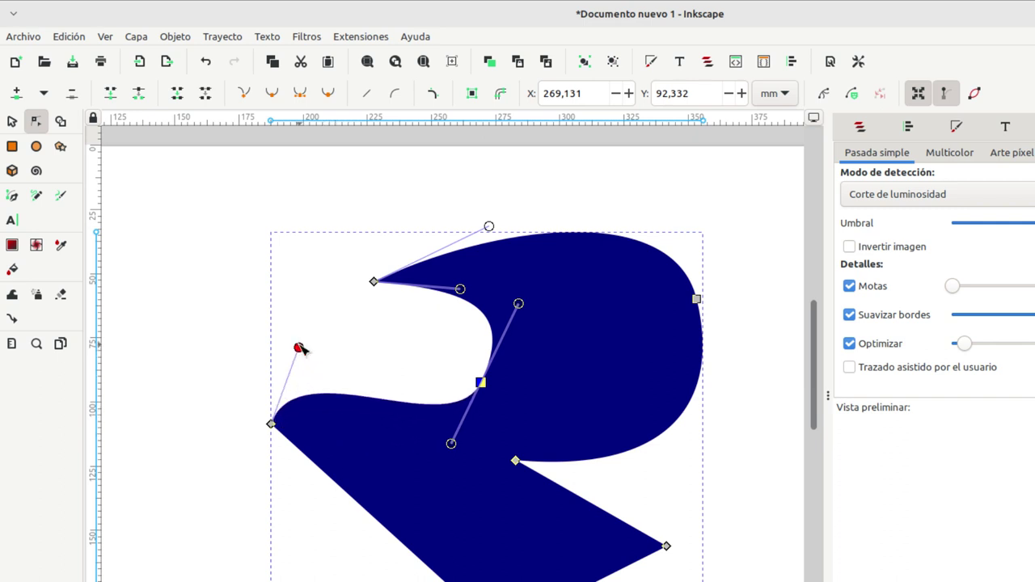
mouse_move(316, 356)
mouse_down()
mouse_move(307, 338)
mouse_move(286, 339)
mouse_move(297, 327)
mouse_up()
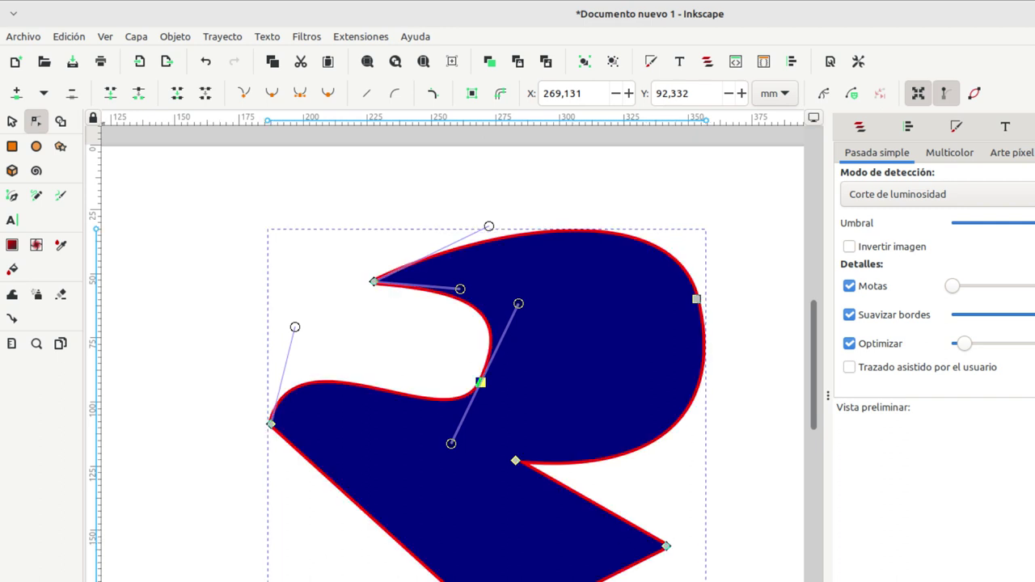
Remove the navy fill so only a thick red outline remains, and select its right-side node
key(ctrl+shift+v)
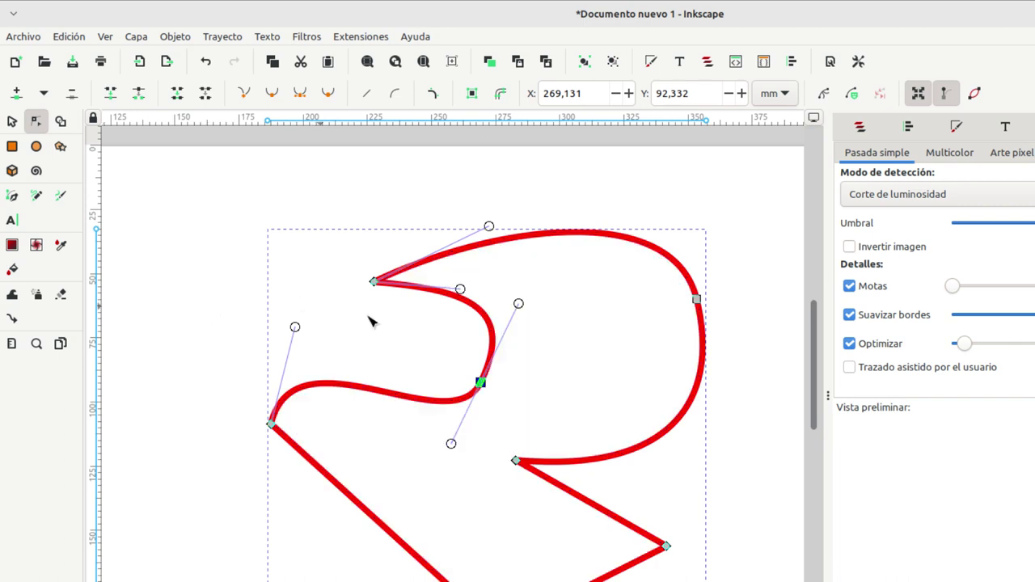
click(696, 300)
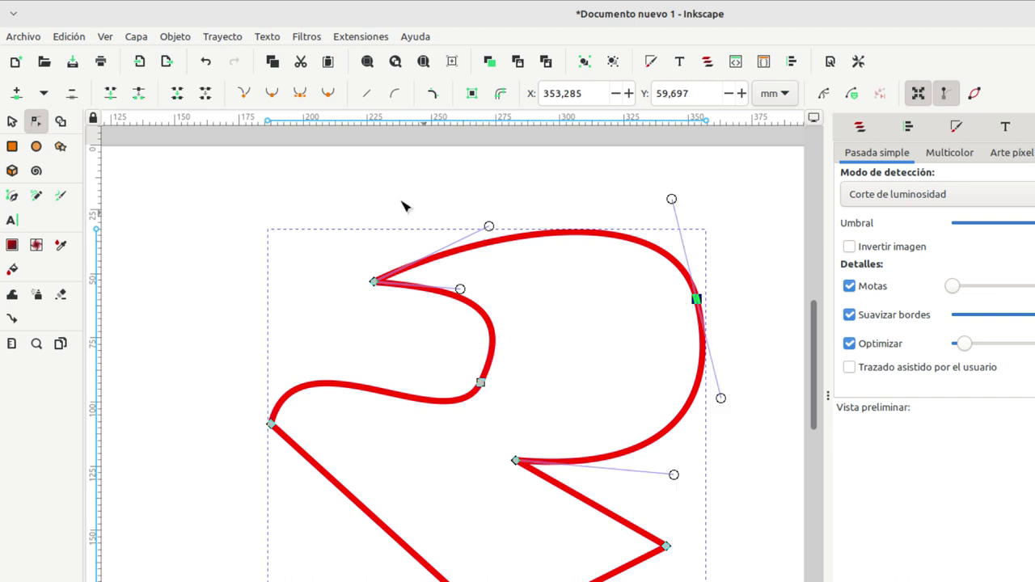
Break the outline at its right node, bend the loose lower end into an S-curve, and delete the old end node
click(141, 96)
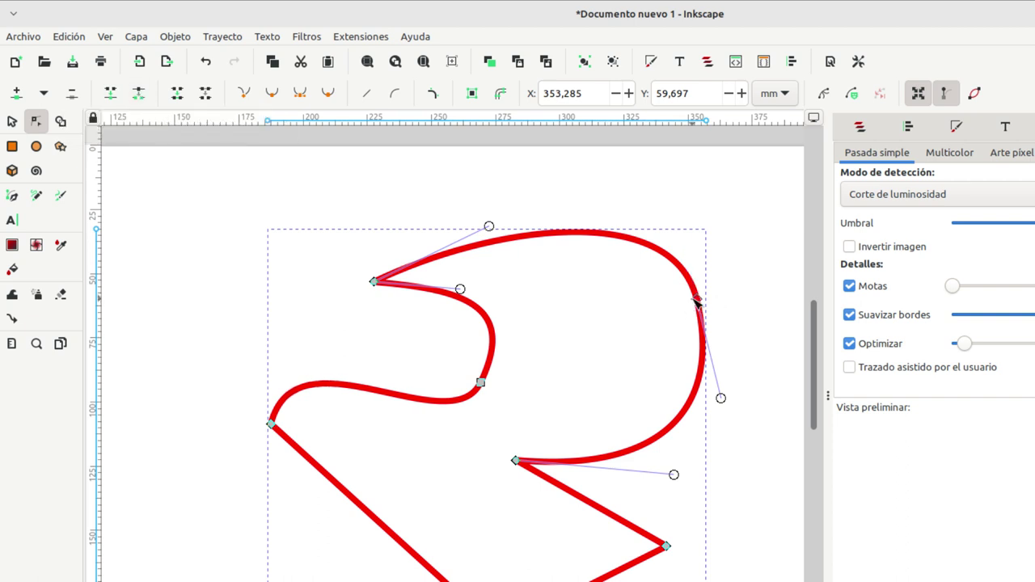
drag(696, 300, 722, 356)
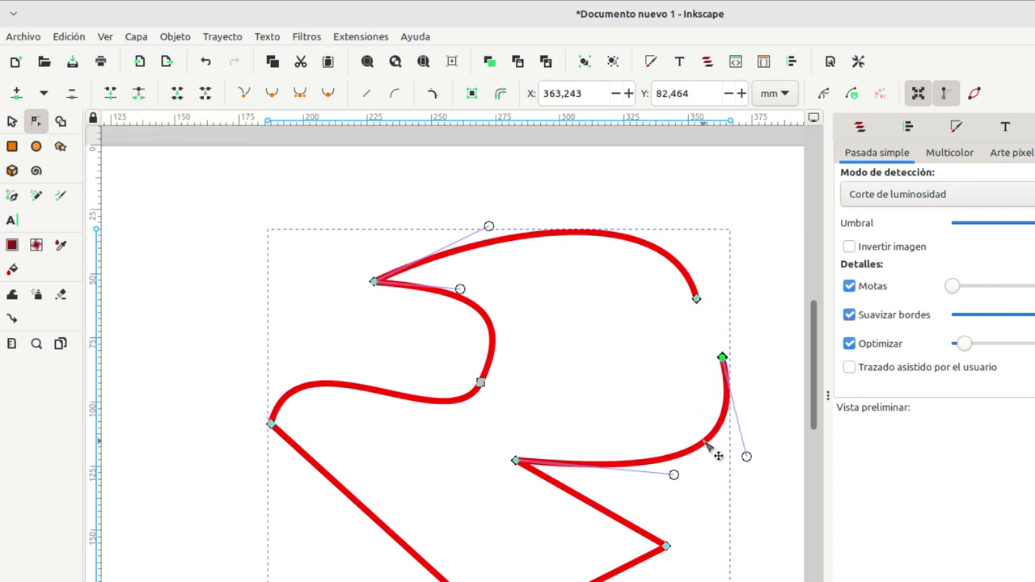
double_click(707, 445)
drag(705, 442, 652, 370)
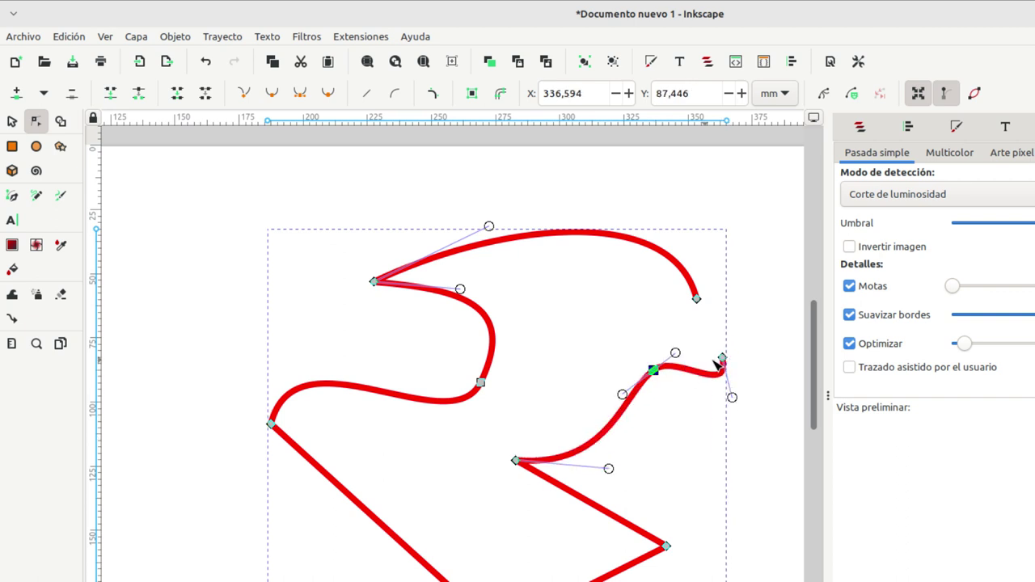
key(Delete)
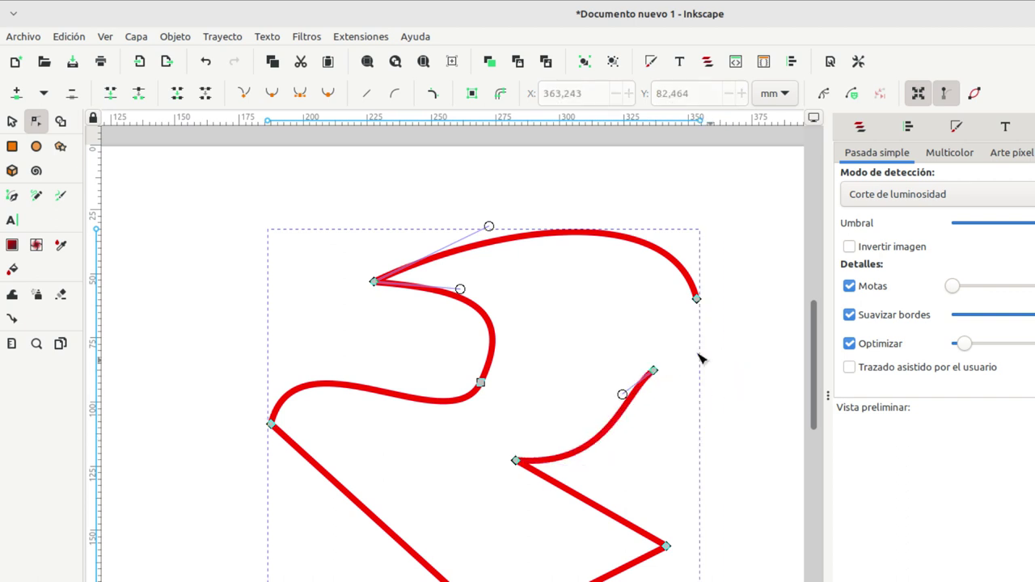
Join the two loose end nodes to close the outline and reshape the adjoining curve
drag(653, 368, 649, 297)
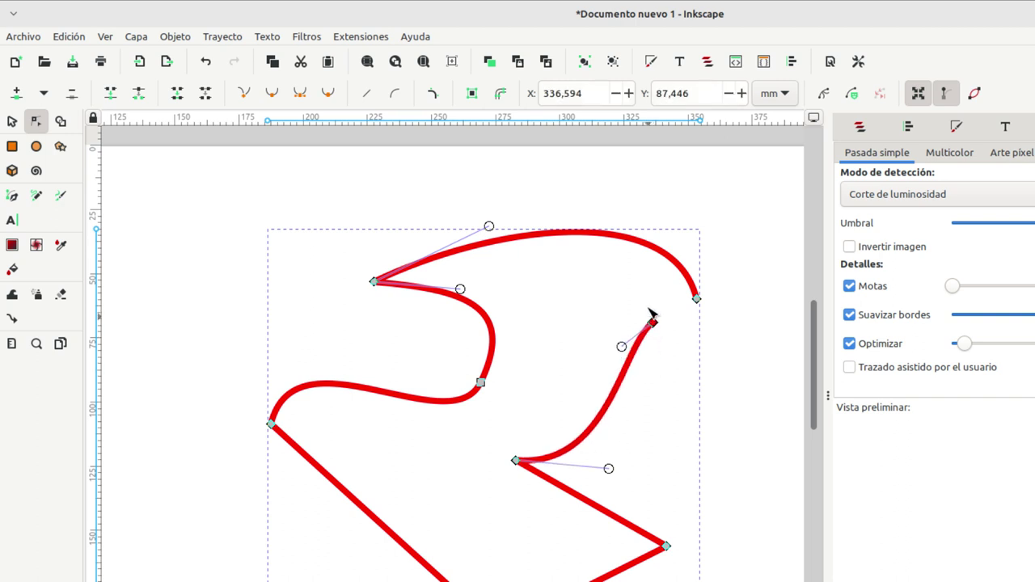
drag(738, 275, 623, 322)
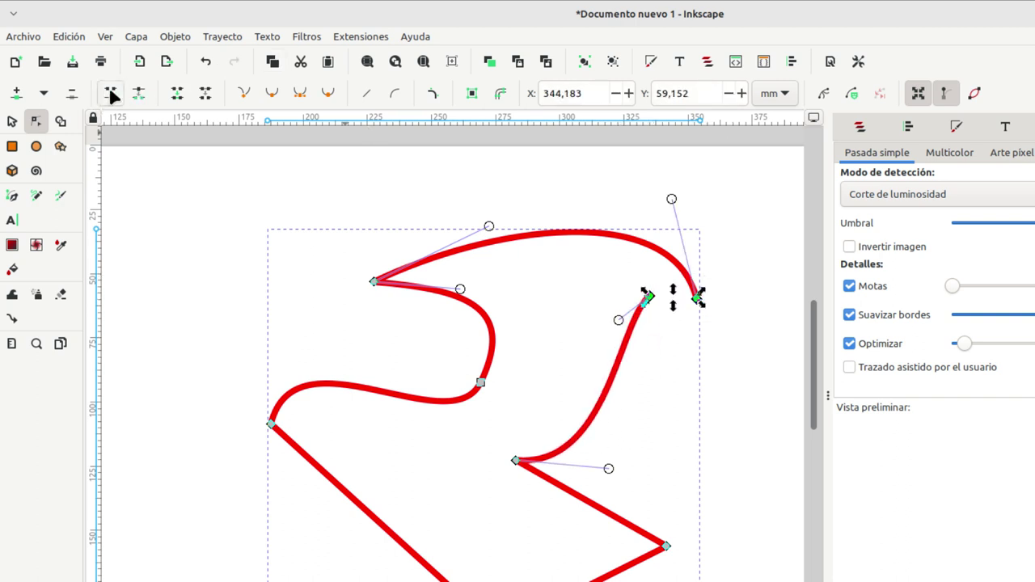
click(111, 93)
drag(619, 321, 533, 269)
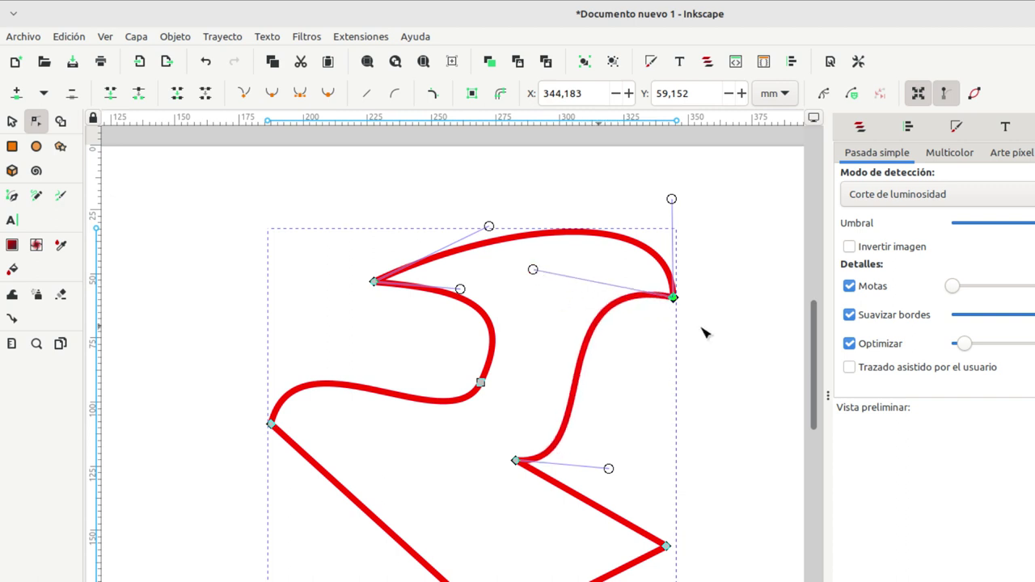
Raise the top node to lift the arch and straighten the top-to-right segment
click(9, 123)
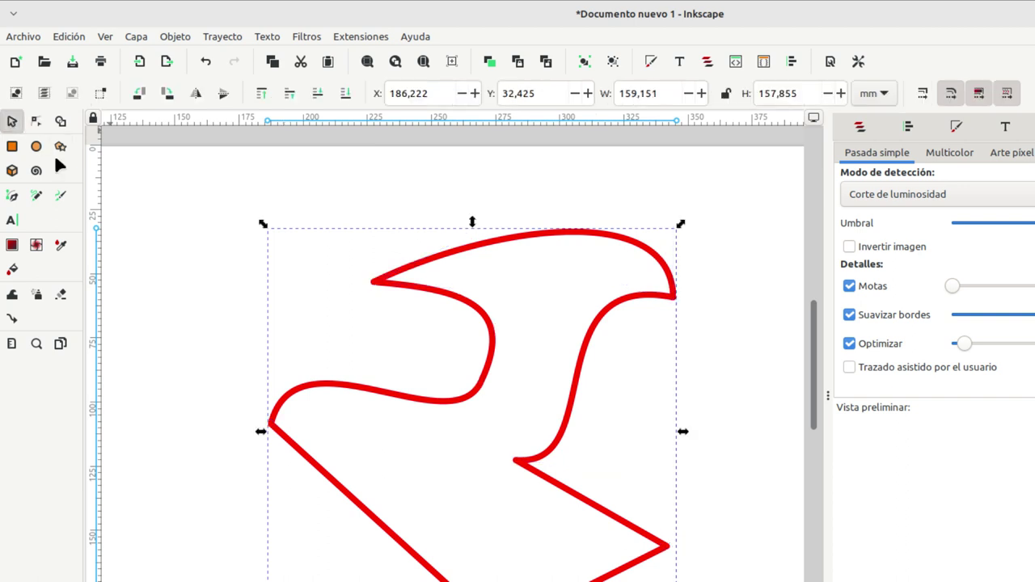
click(38, 119)
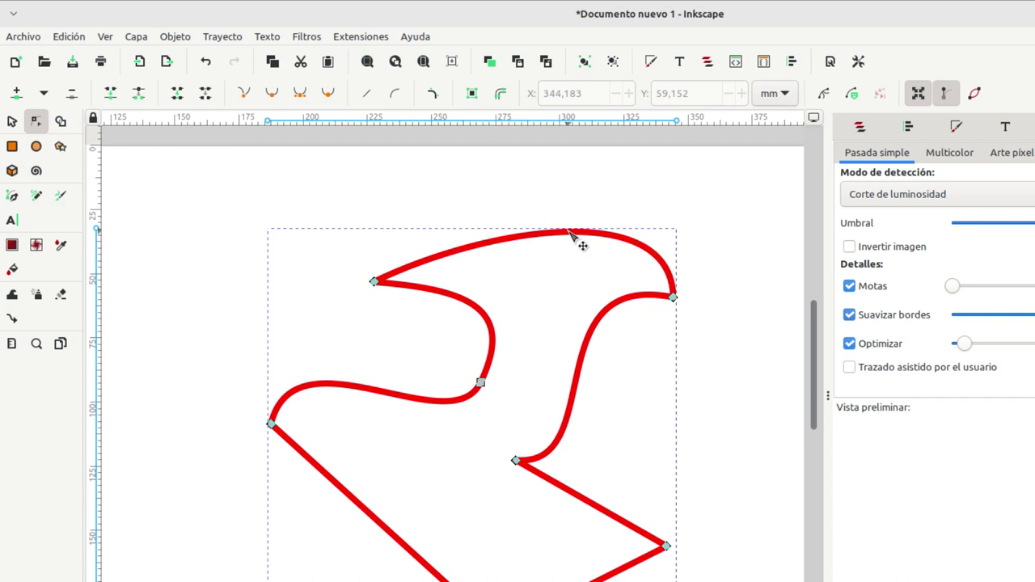
click(569, 232)
drag(570, 222, 570, 192)
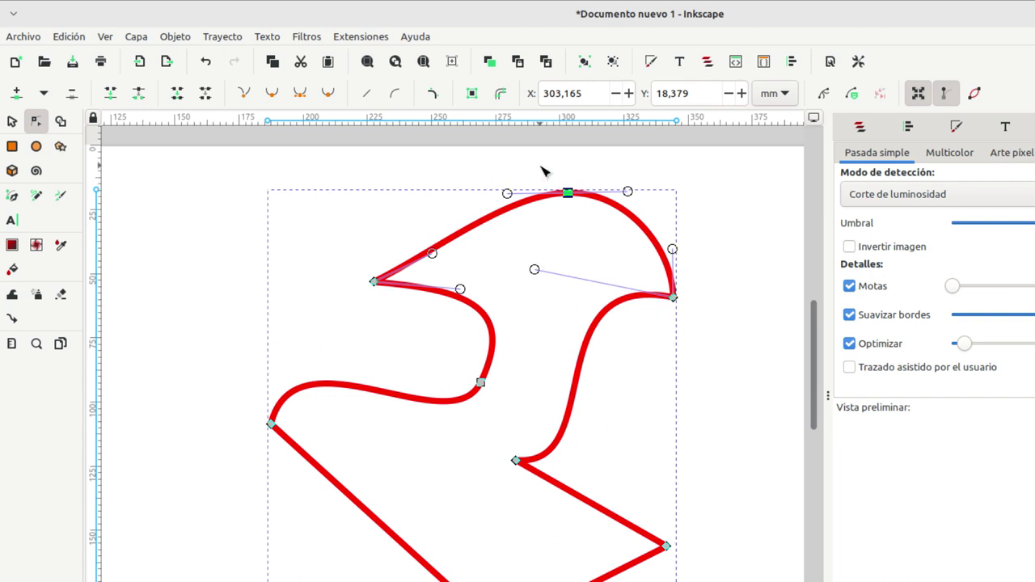
drag(542, 167, 679, 296)
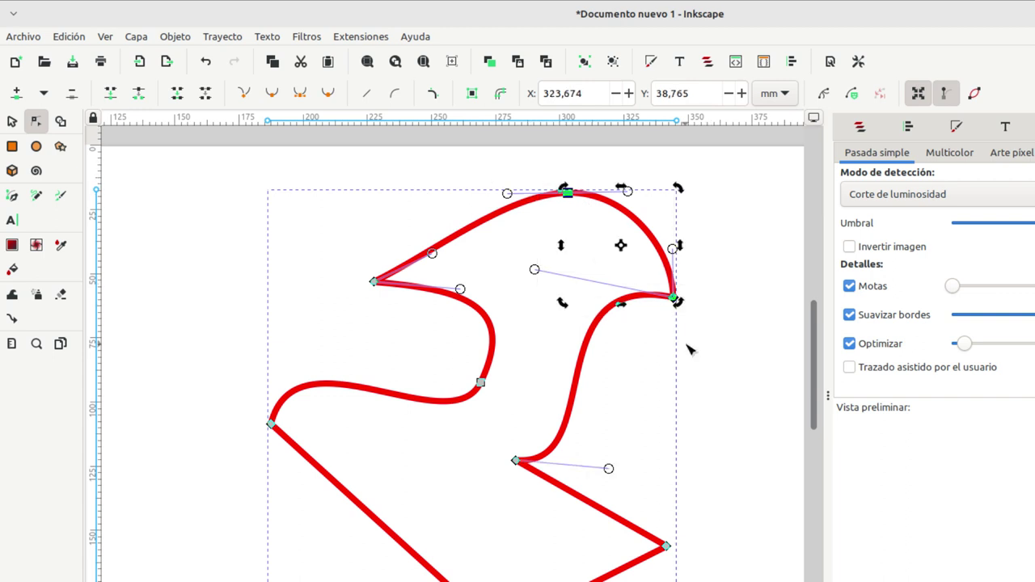
click(366, 94)
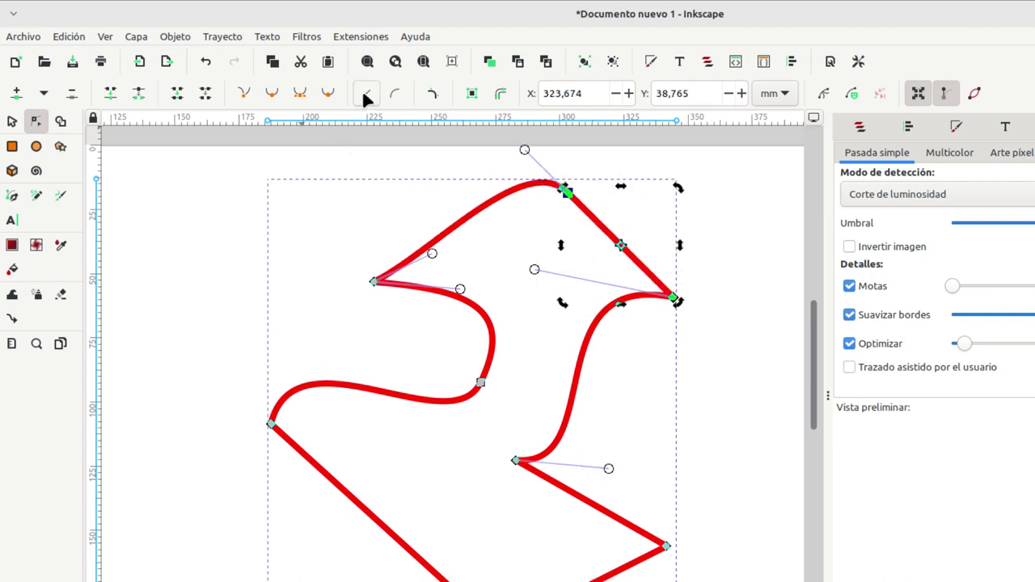
Straighten the upper segments, then bend them back into an outward dome-shaped arc
drag(314, 157, 722, 349)
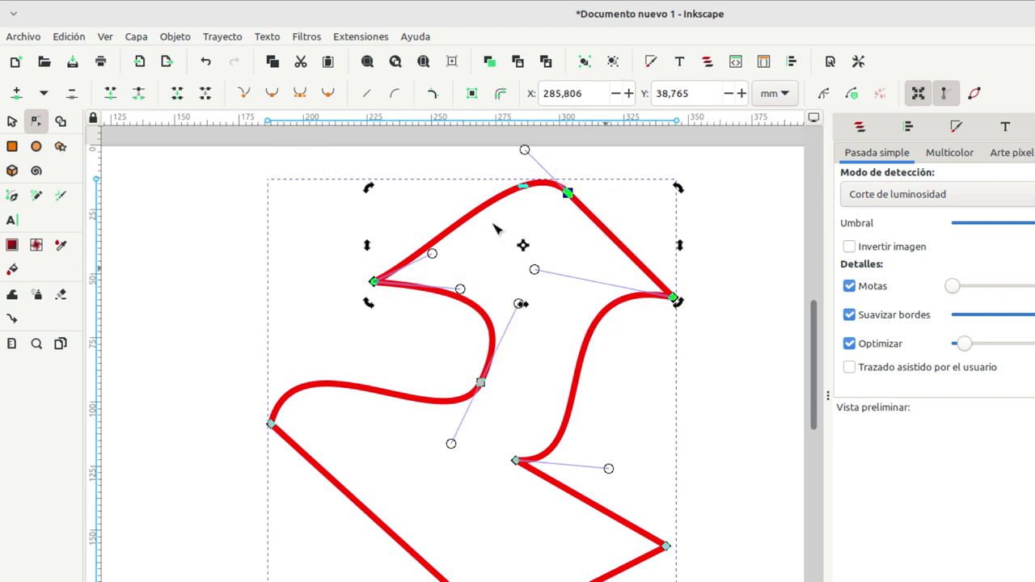
click(366, 91)
click(316, 253)
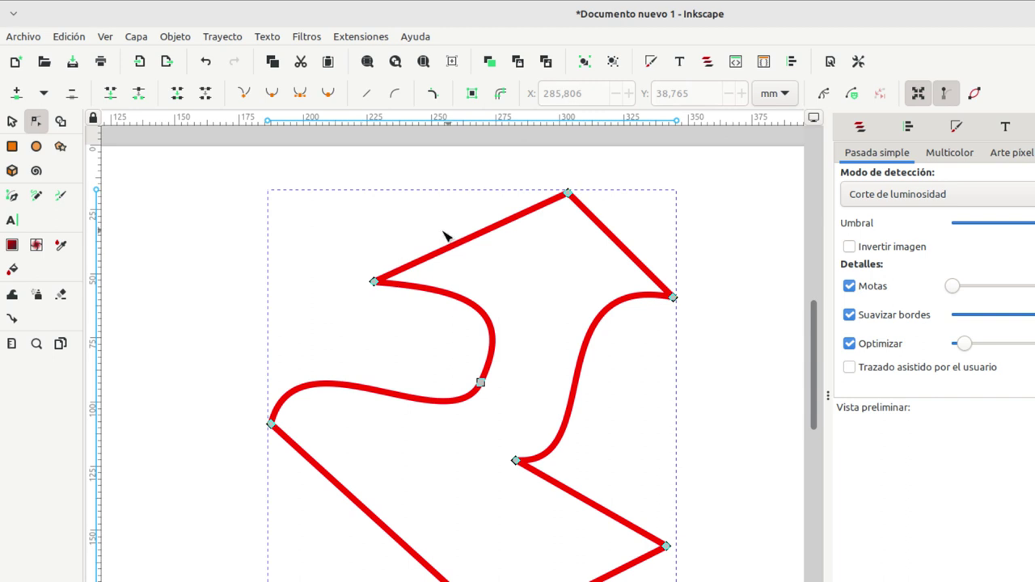
drag(483, 232, 567, 231)
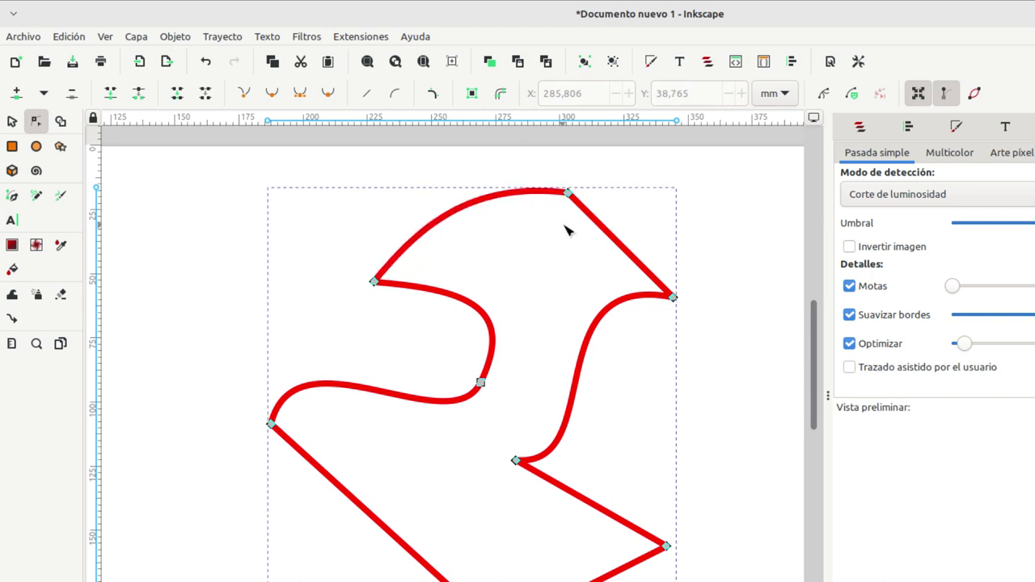
drag(625, 248, 647, 241)
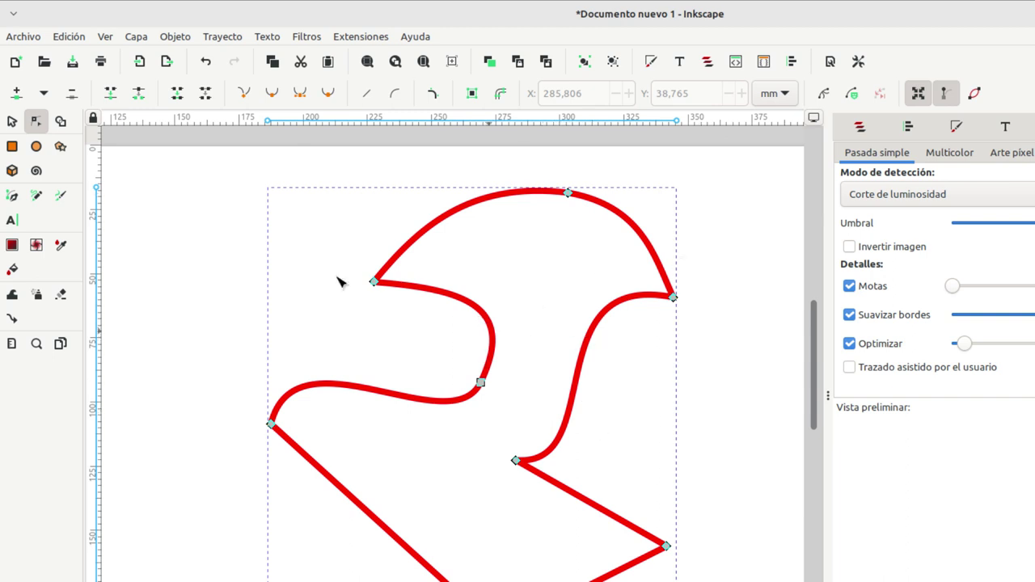
click(12, 123)
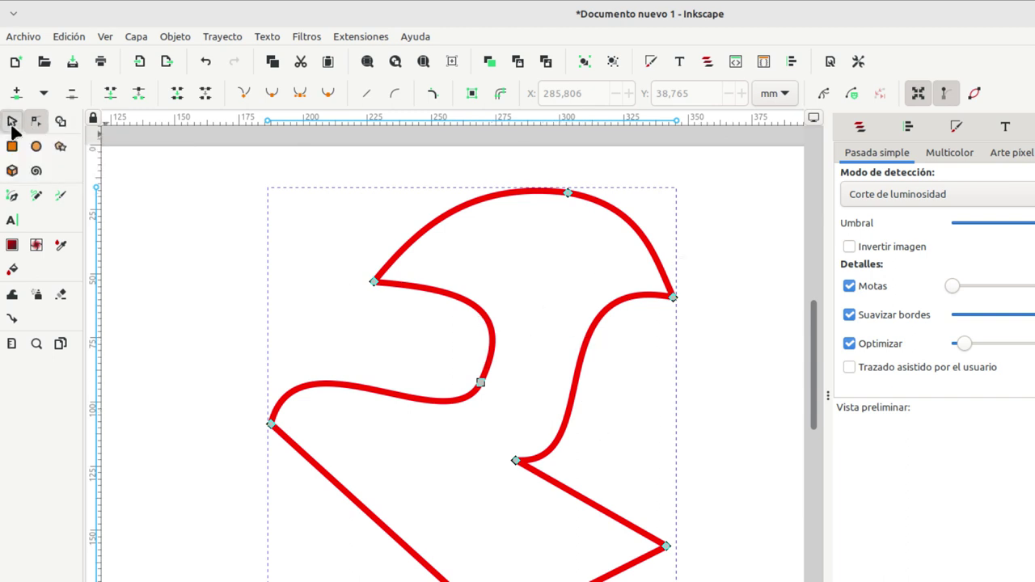
click(103, 41)
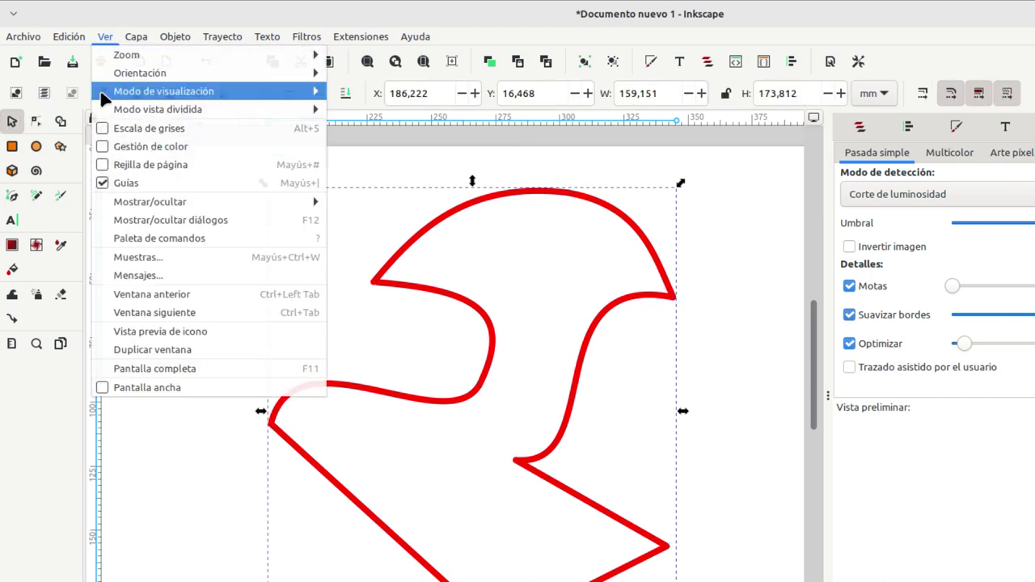
click(102, 40)
click(103, 40)
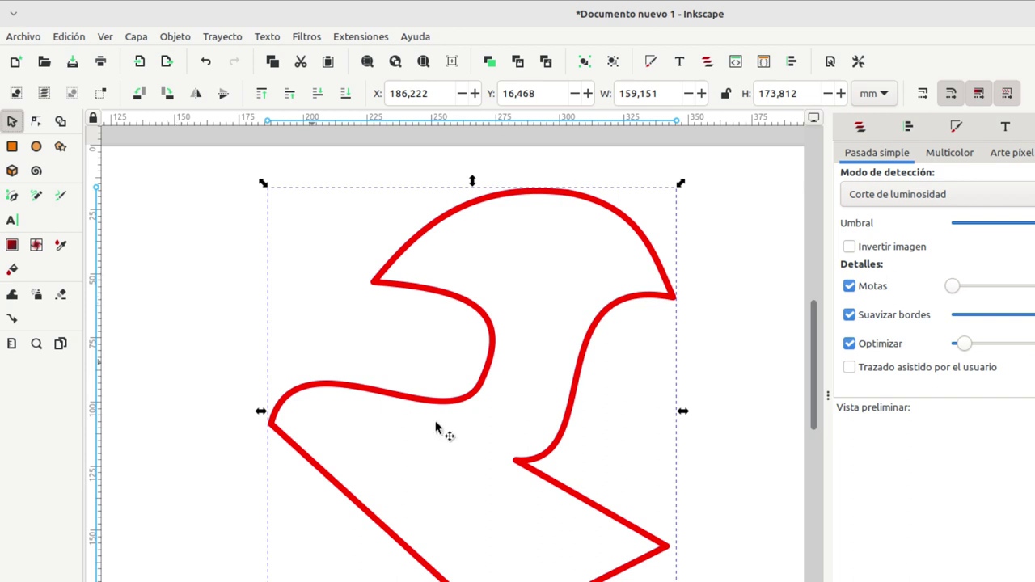
click(61, 196)
Draw a calligraphic squiggle, a freehand pencil curve at the left, and a straight line toward the bottom
click(169, 205)
drag(162, 202, 348, 360)
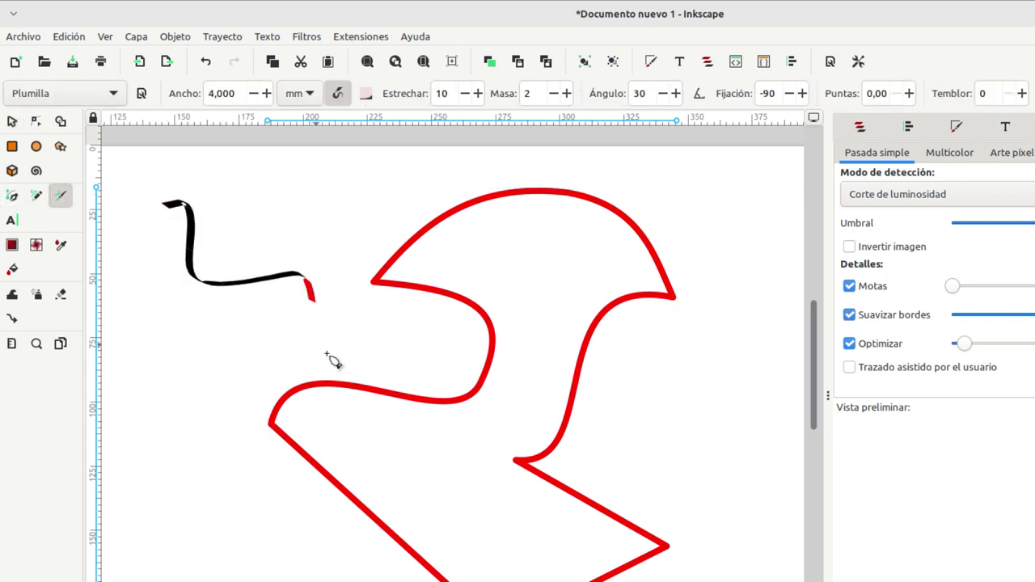
key(p)
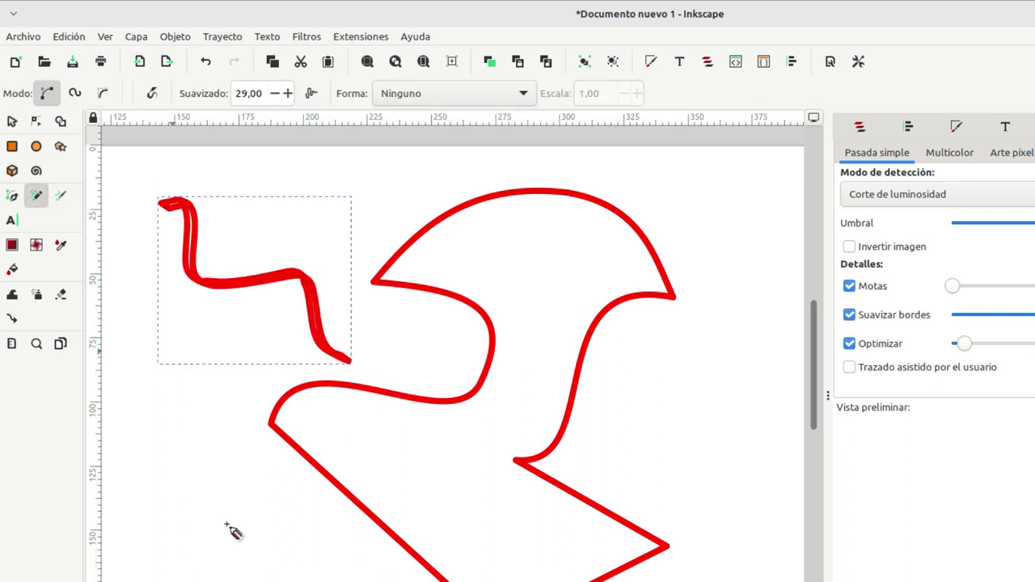
mouse_move(173, 349)
mouse_down()
mouse_move(284, 469)
mouse_move(327, 485)
mouse_up()
click(226, 402)
click(354, 483)
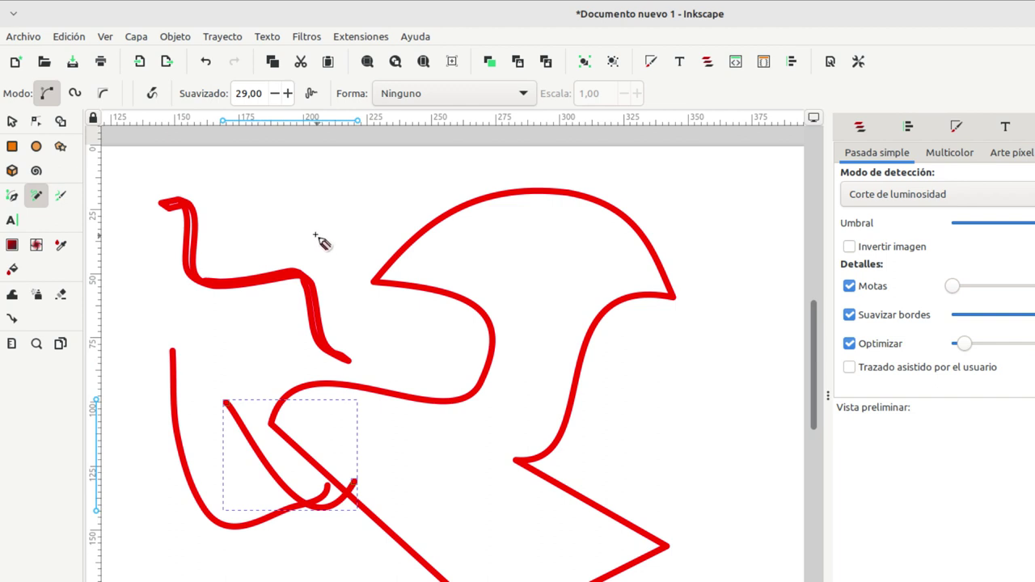
Add a short straight pencil line near the top of the shape
click(424, 261)
click(315, 234)
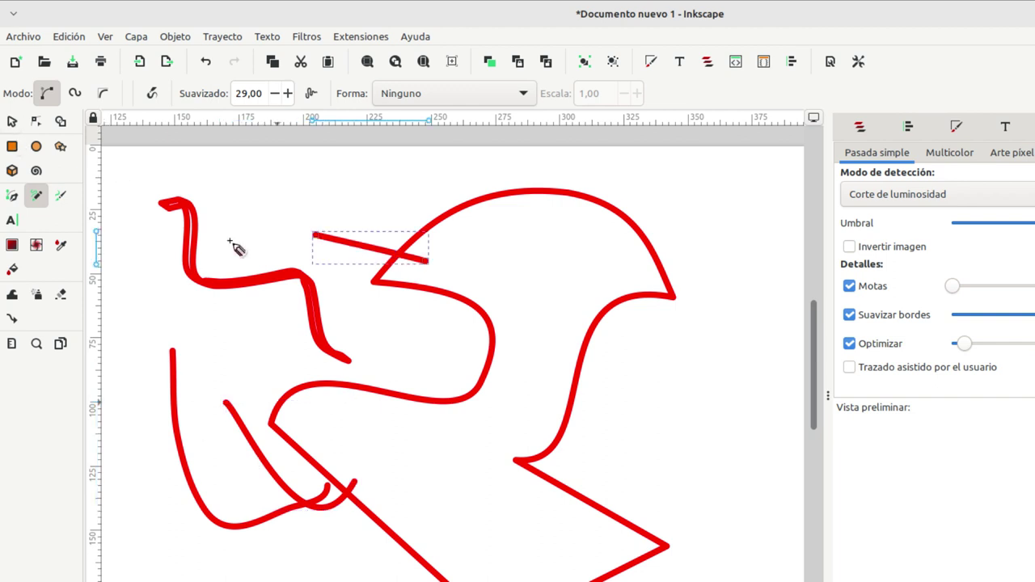
click(36, 121)
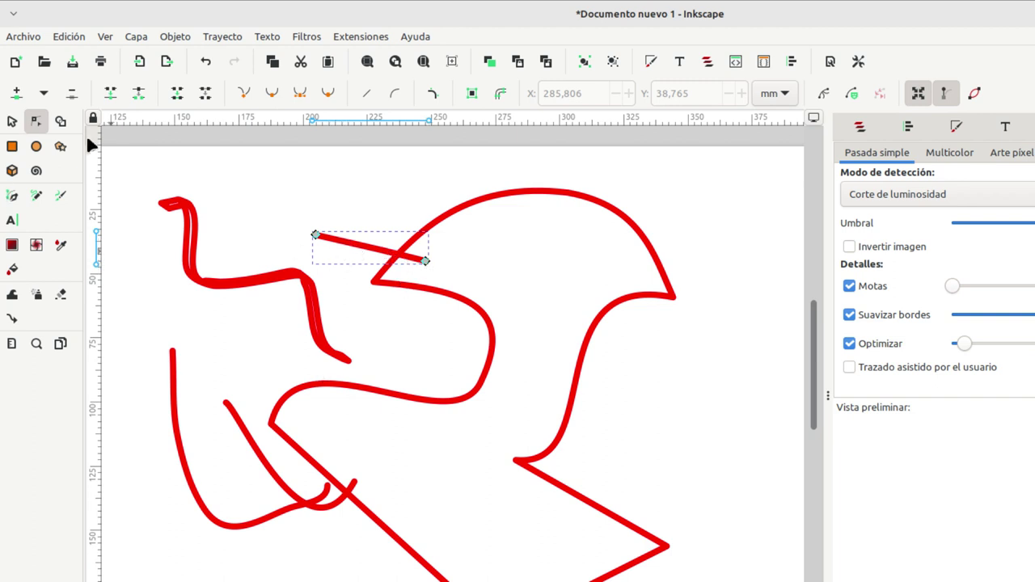
Set Pencil smoothing to 0,00, draw a test stroke, then delete it
click(36, 197)
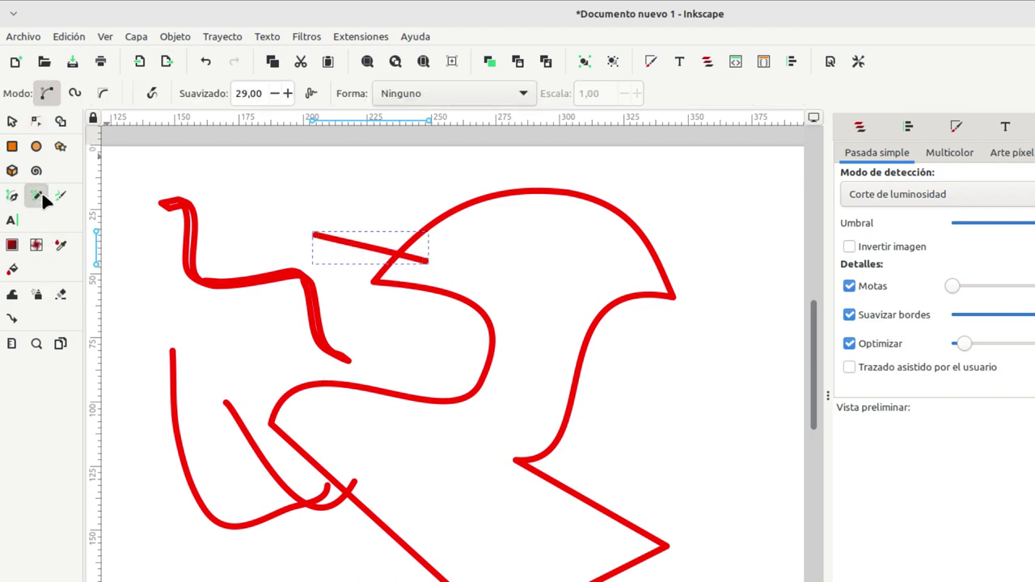
triple_click(247, 94)
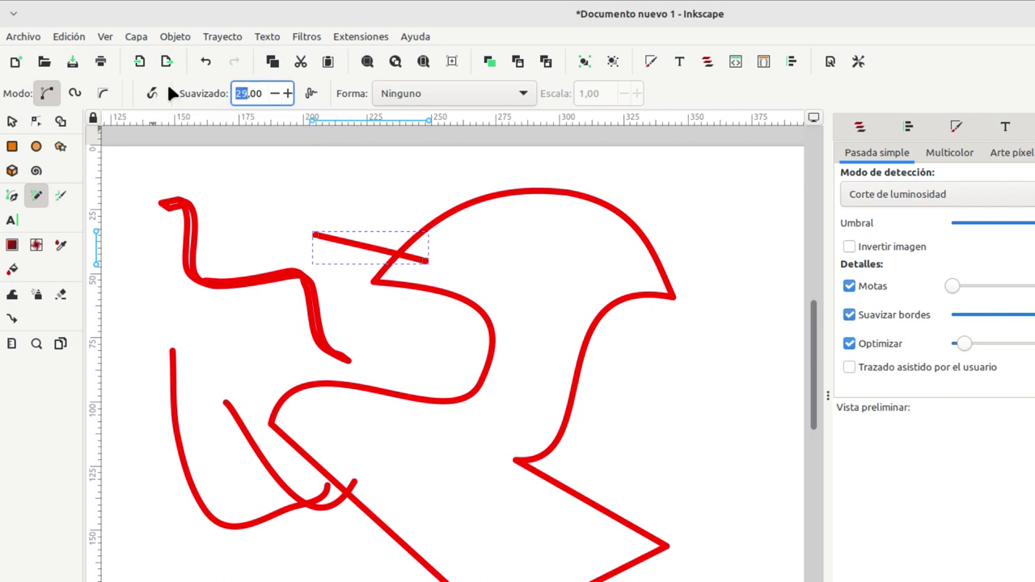
text(0,00)
drag(510, 254, 659, 351)
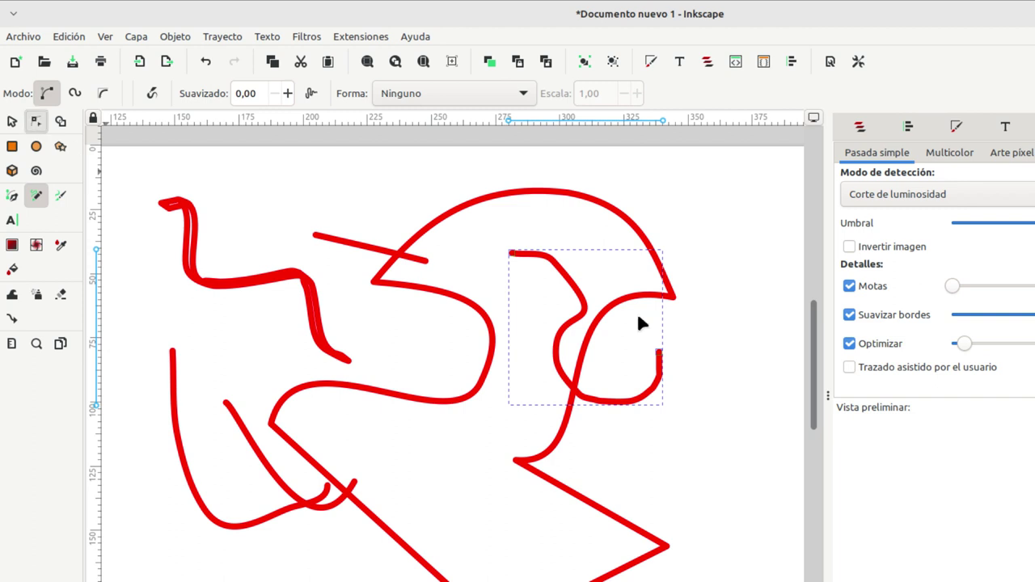
key(n)
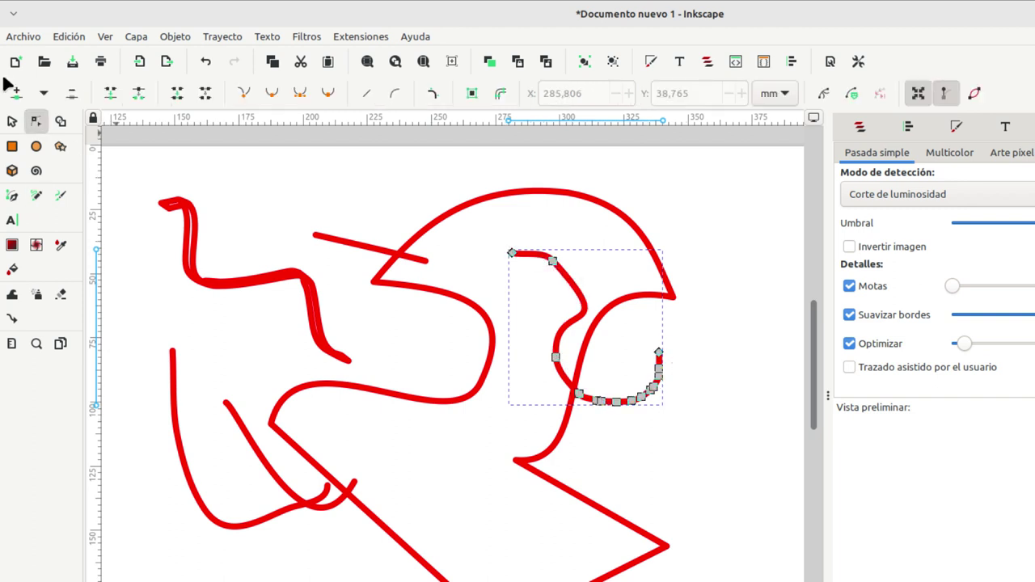
click(12, 124)
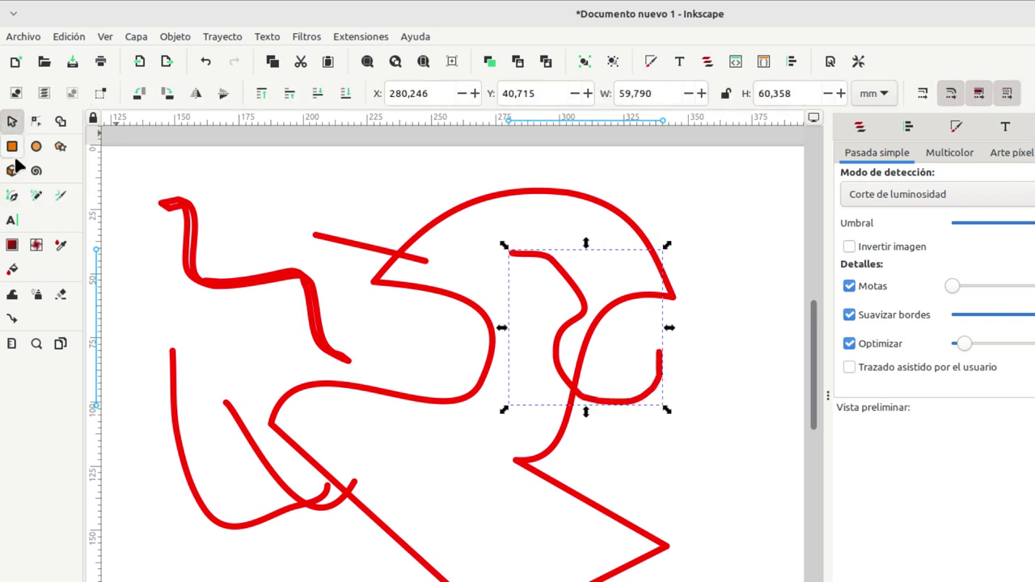
key(Delete)
Delete the short diagonal red line and the wavy top-left scribble
click(357, 258)
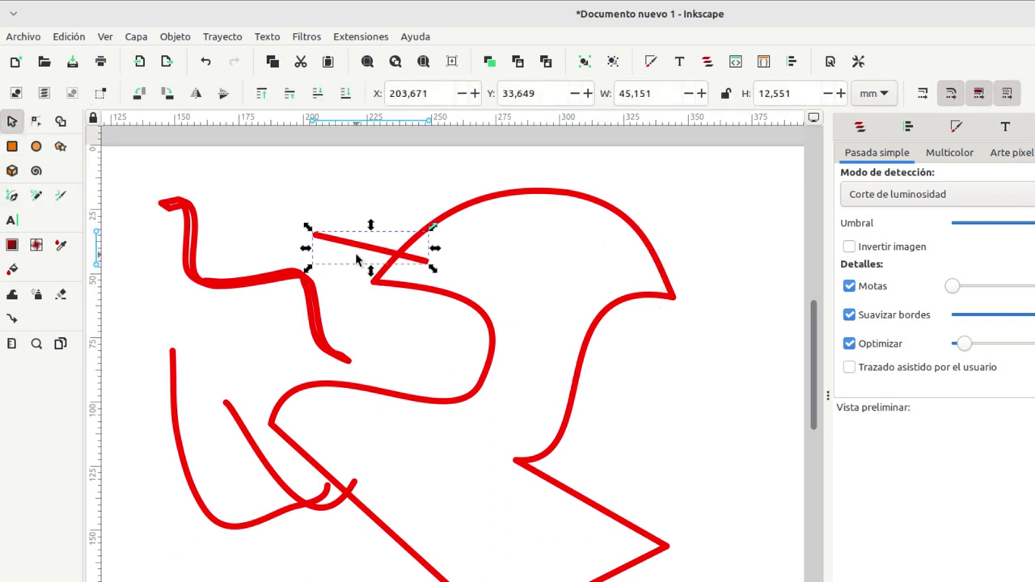
key(Delete)
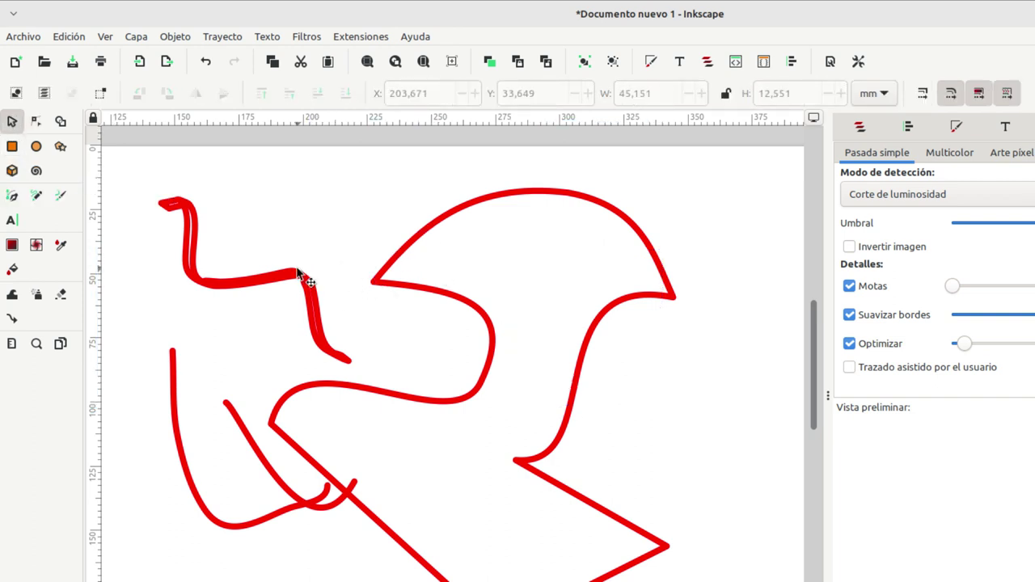
click(300, 276)
key(Delete)
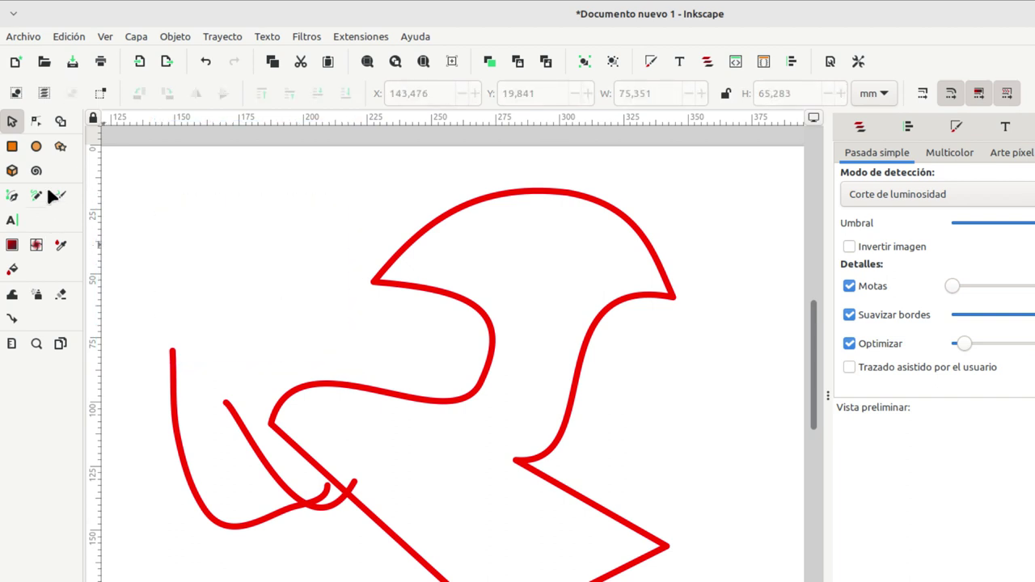
click(41, 194)
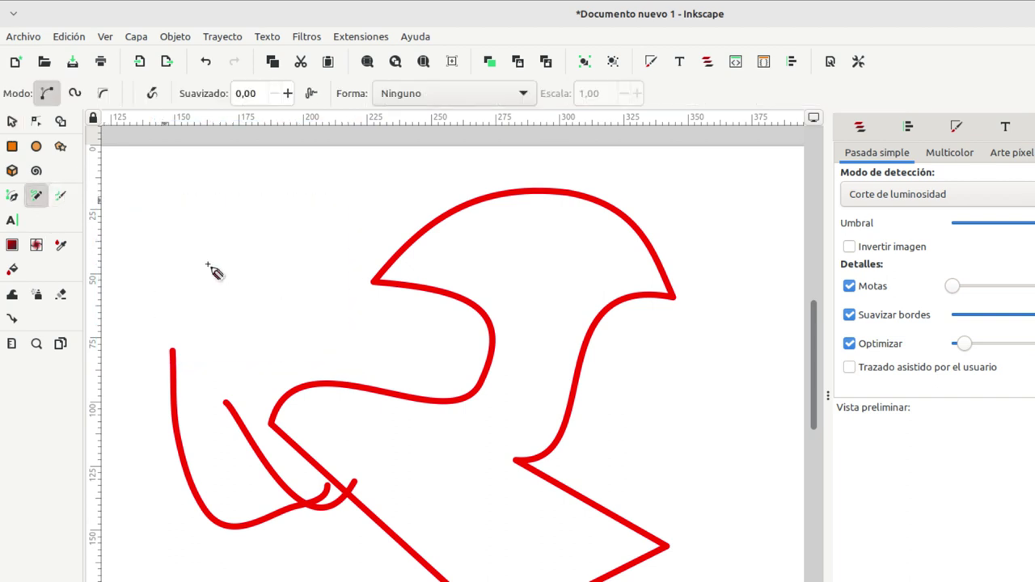
Draw a looped freehand stroke and simplify it repeatedly with Path > Simplify (Ctrl+L)
drag(163, 200, 282, 271)
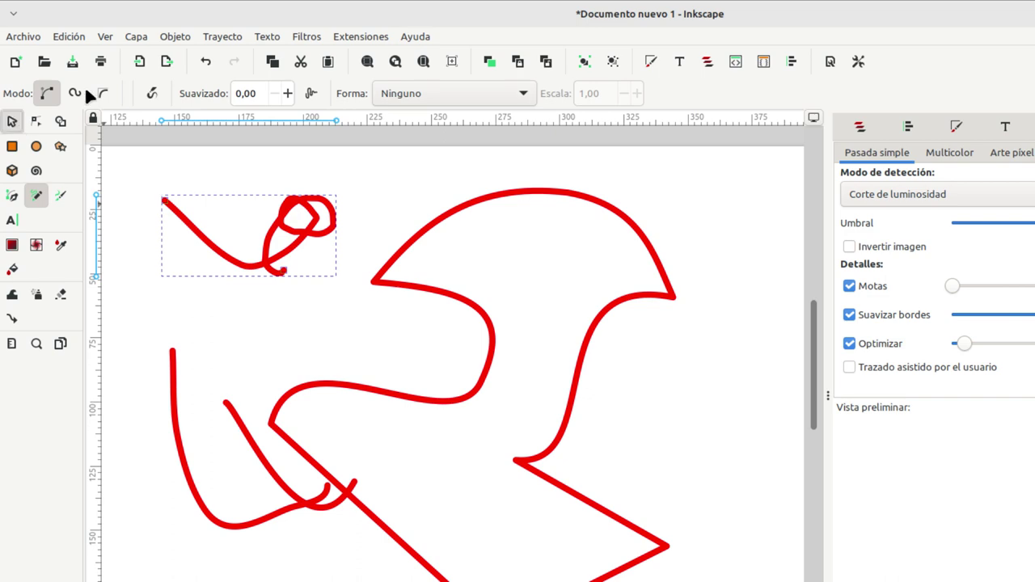
key(s)
click(165, 39)
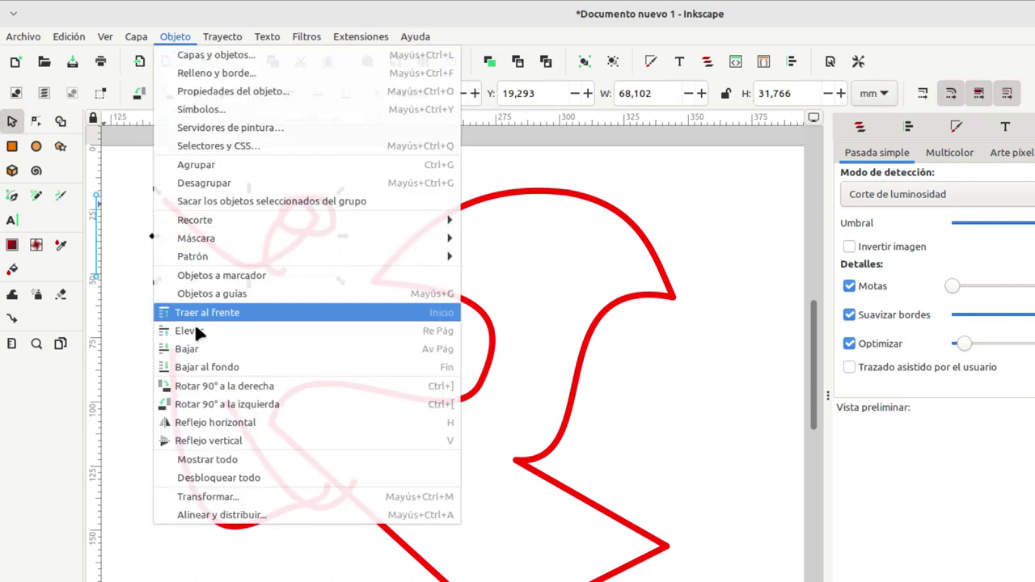
click(221, 37)
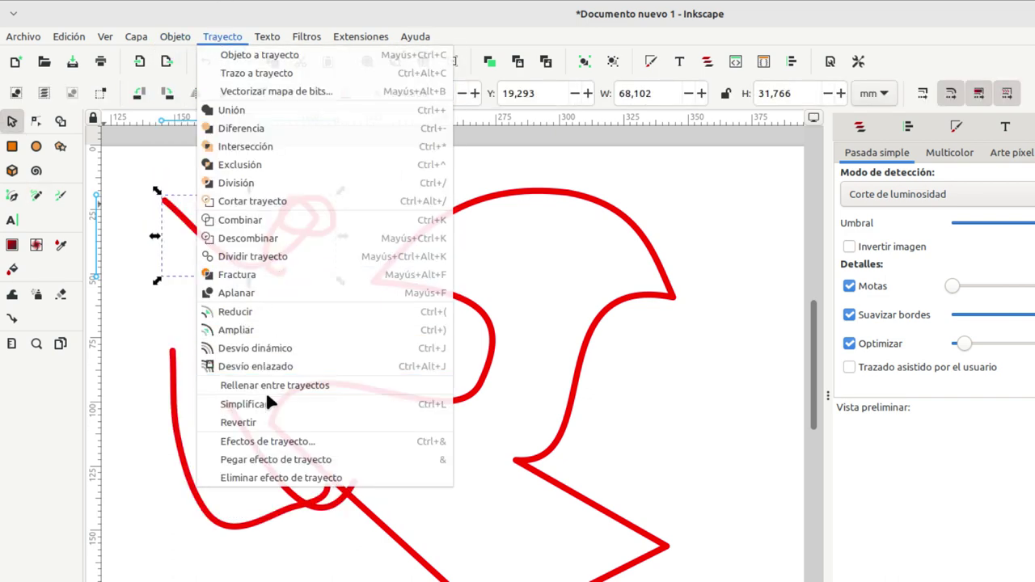
click(242, 403)
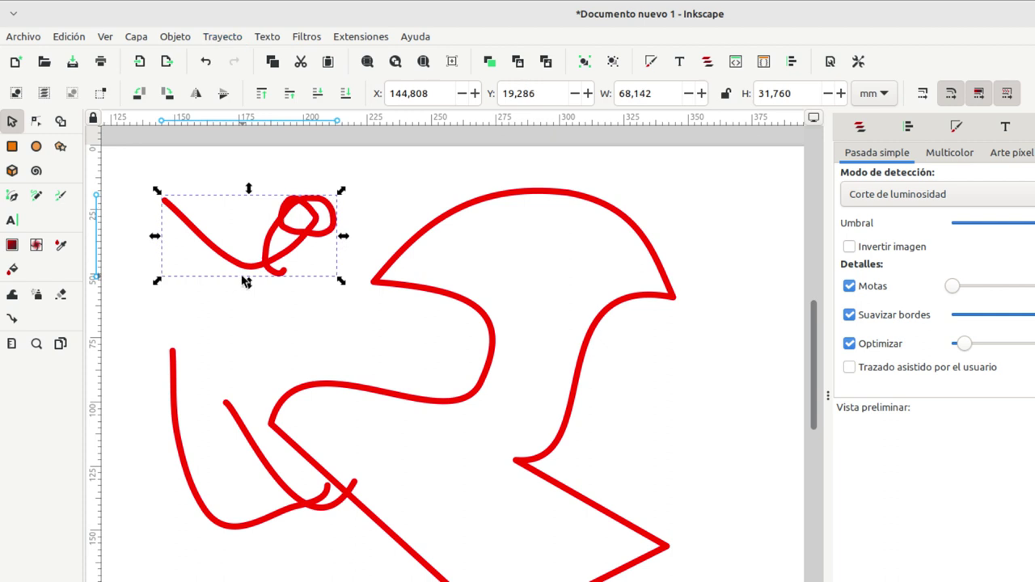
click(36, 120)
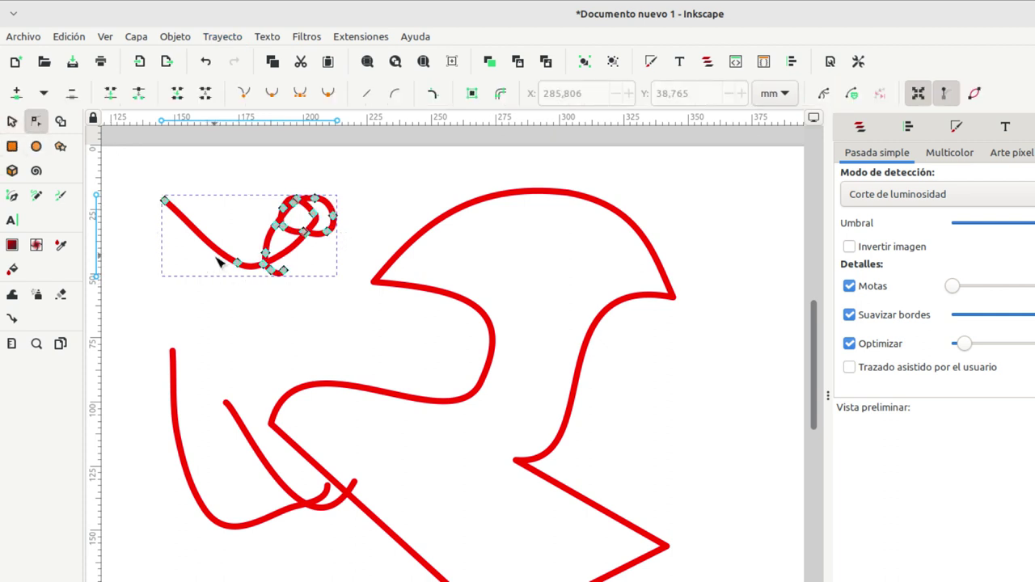
key(ctrl+l)
key(ctrl+l)
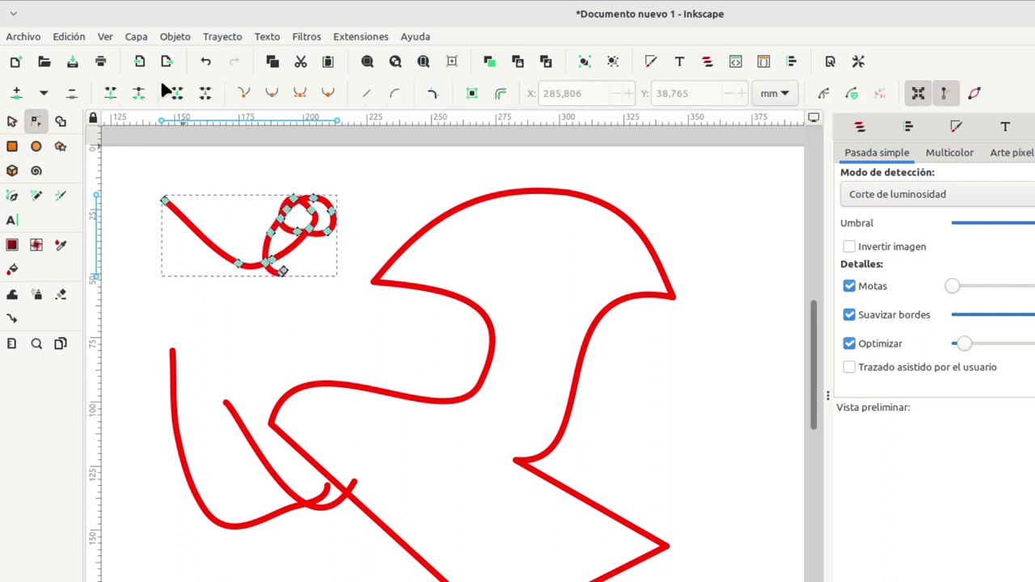
key(ctrl+l)
key(ctrl+l)
key(ctrl+l)
key(ctrl+l)
key(ctrl+l)
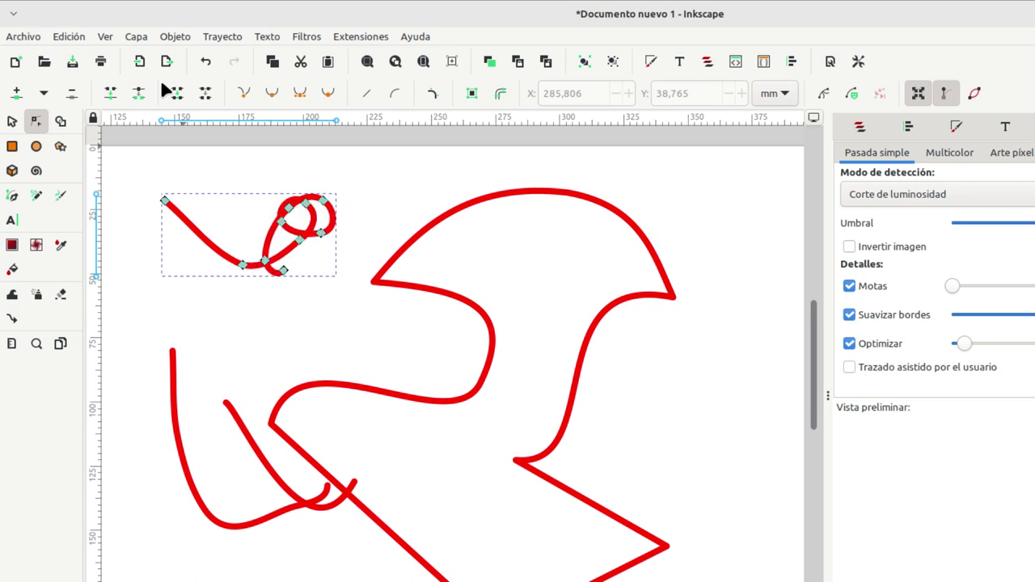
key(ctrl+l)
key(ctrl+l)
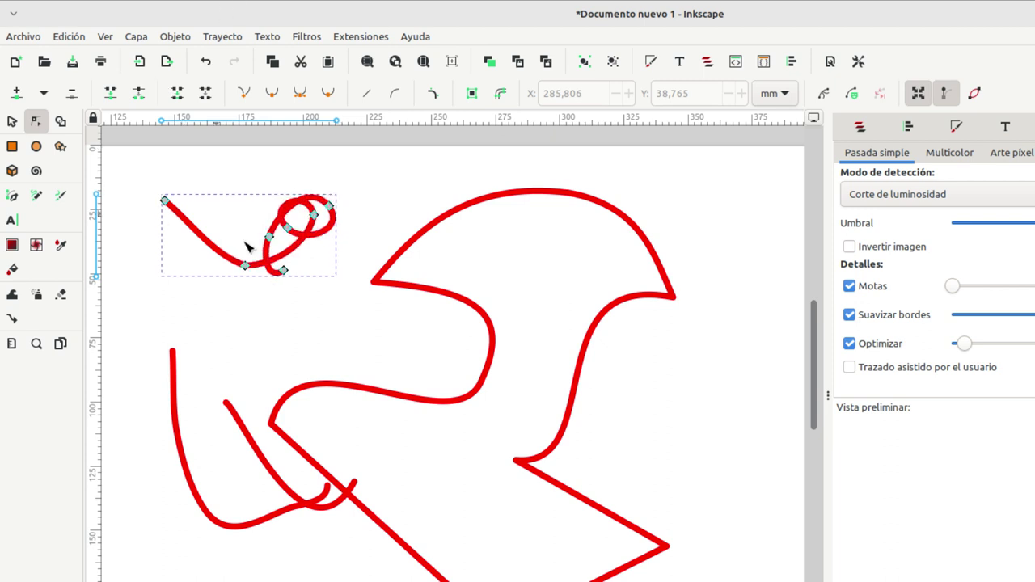
Delete the simplified loop, the crossing red stroke and the lower-left curve
click(13, 123)
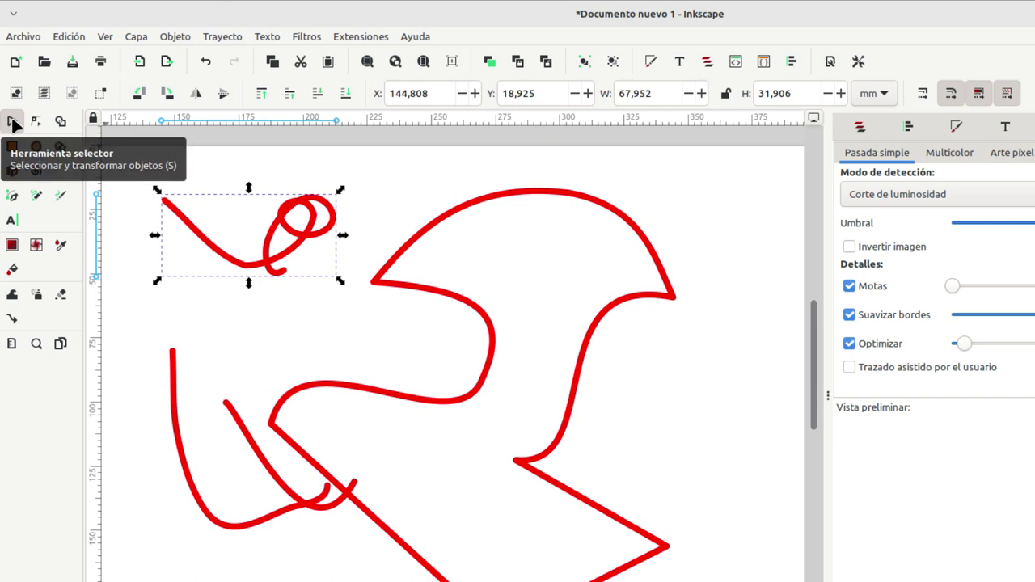
key(Delete)
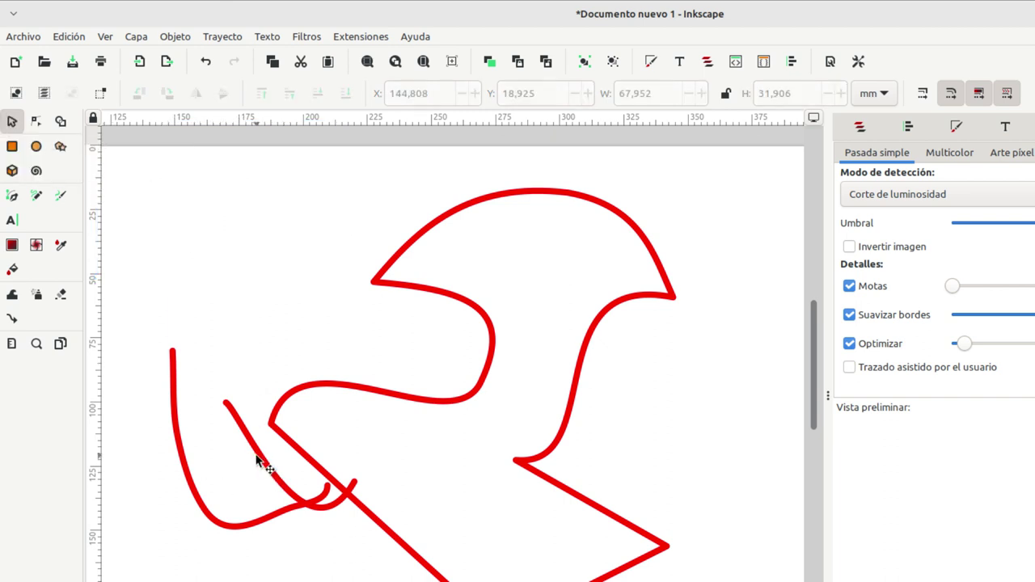
click(268, 467)
key(Delete)
click(203, 500)
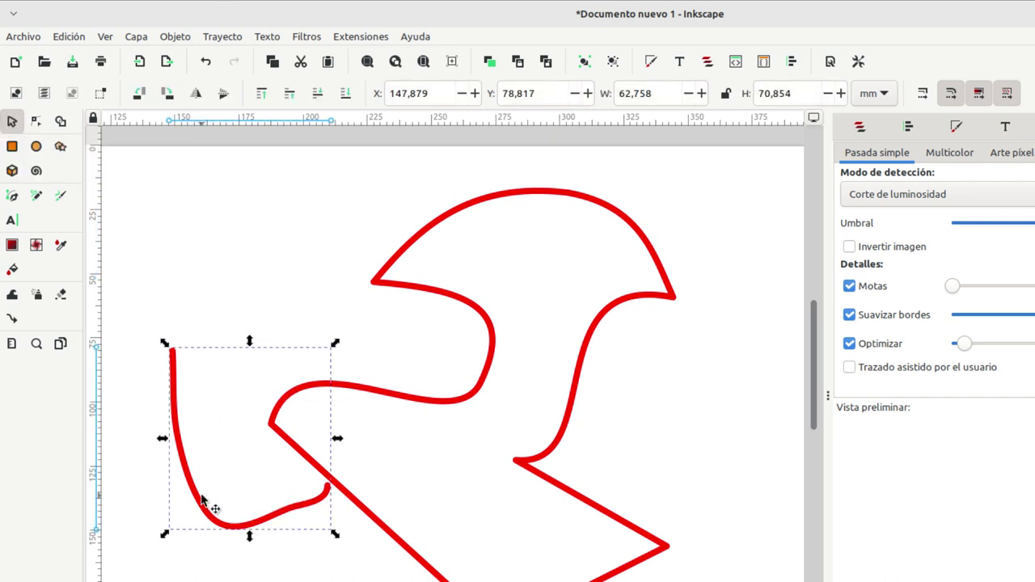
key(Delete)
Delete the large red outline and scroll the view down and left
click(426, 399)
key(Delete)
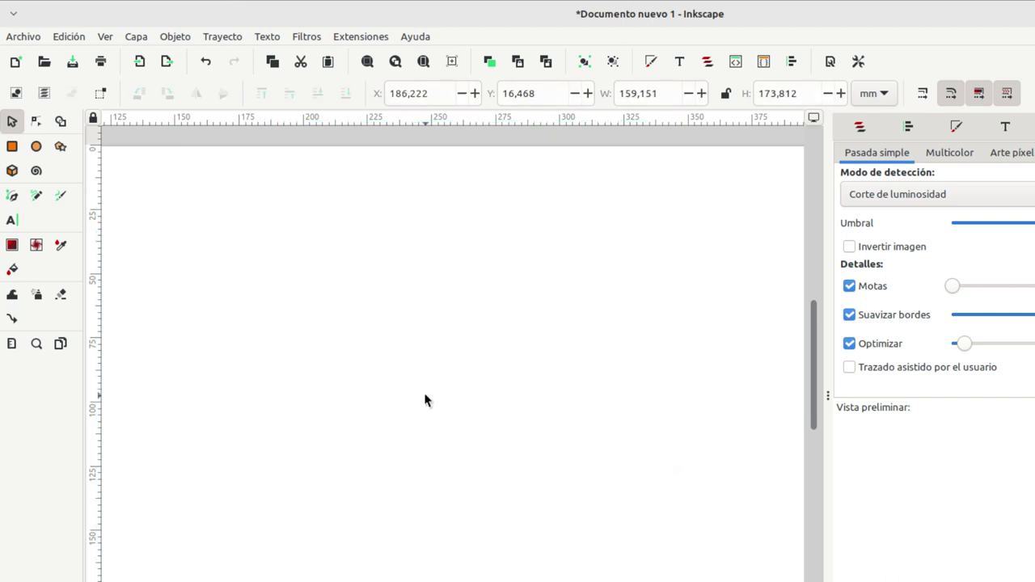
scroll(427, 399, down, 2)
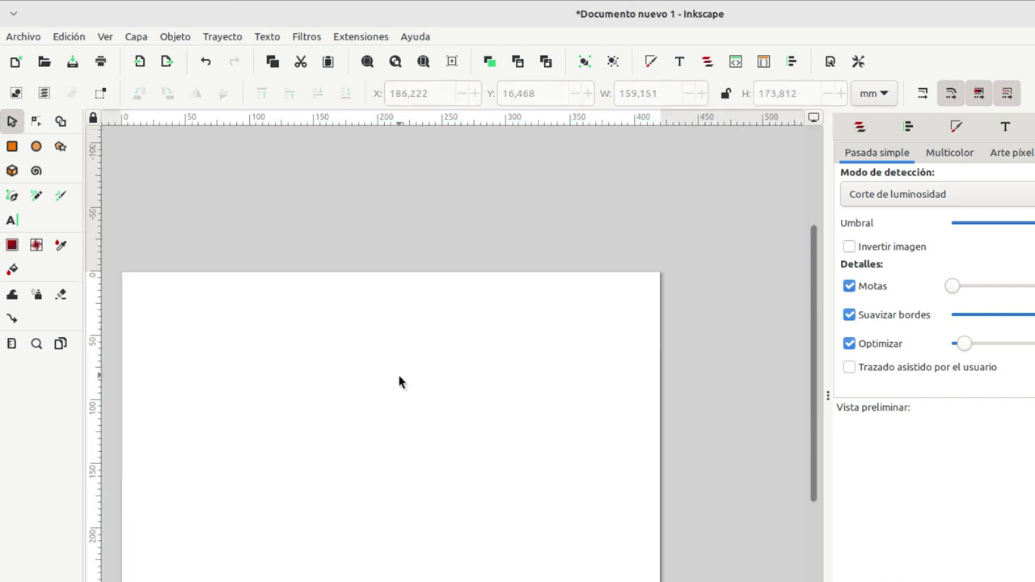
scroll(423, 378, down, 1)
scroll(423, 378, left, 1)
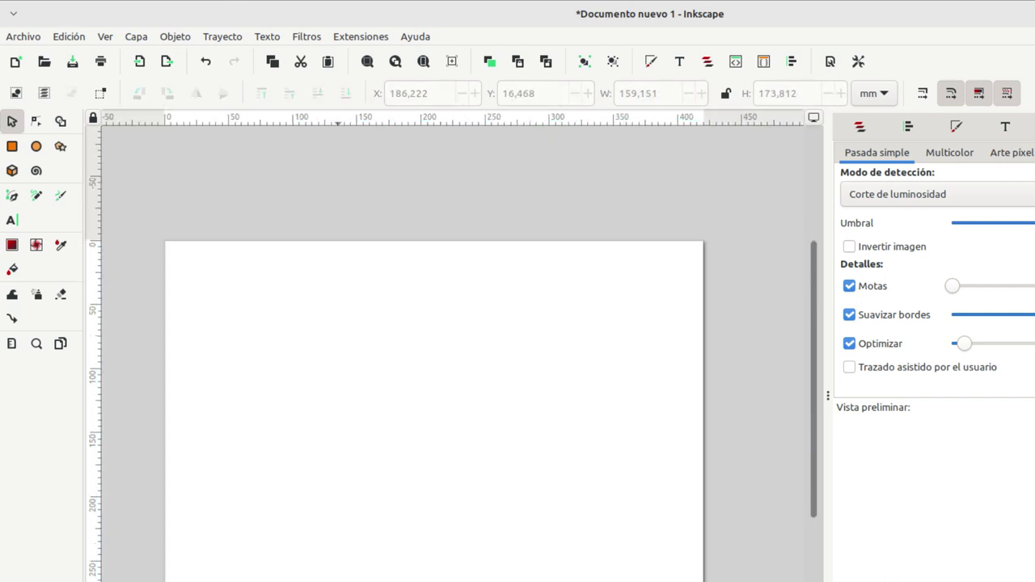
Import ARG PCA N°3 mudo 2023.pdf from the Descargas folder
click(32, 38)
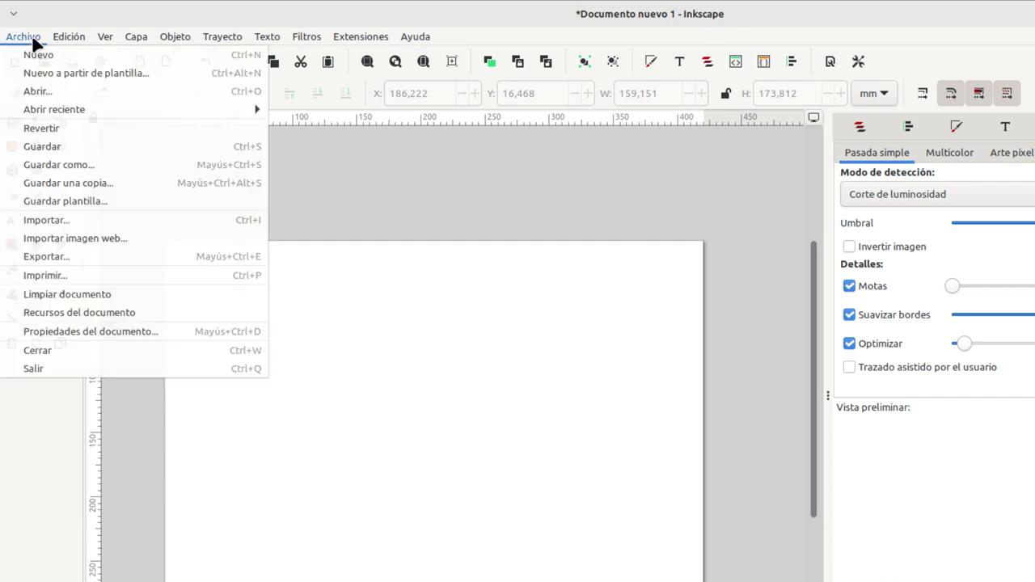
click(45, 219)
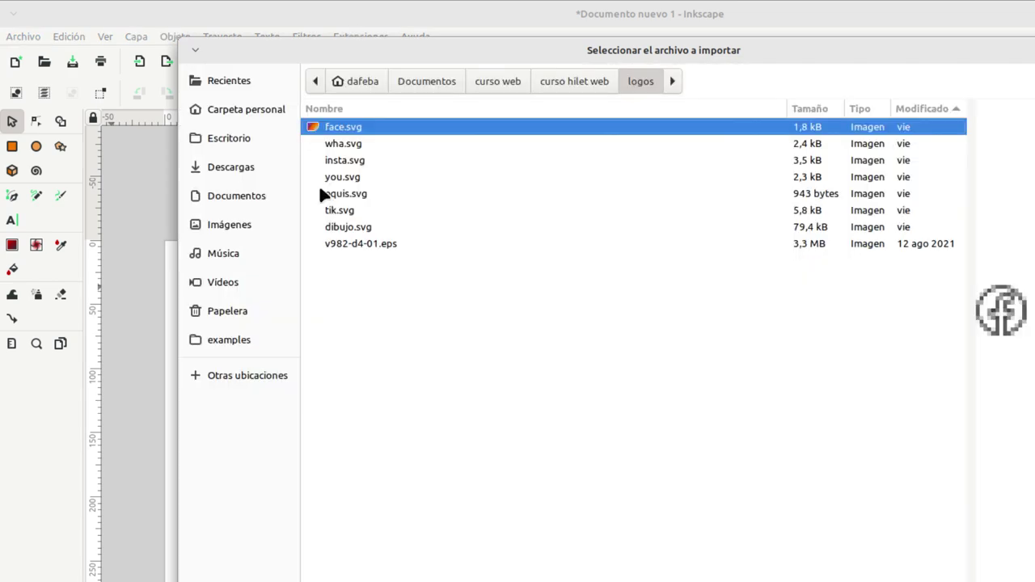
click(242, 170)
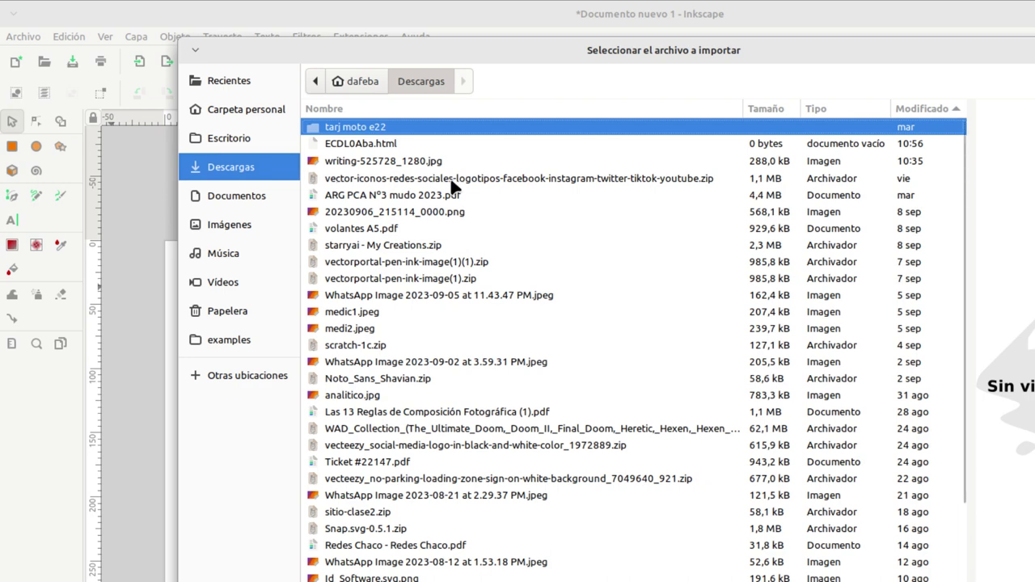
click(394, 198)
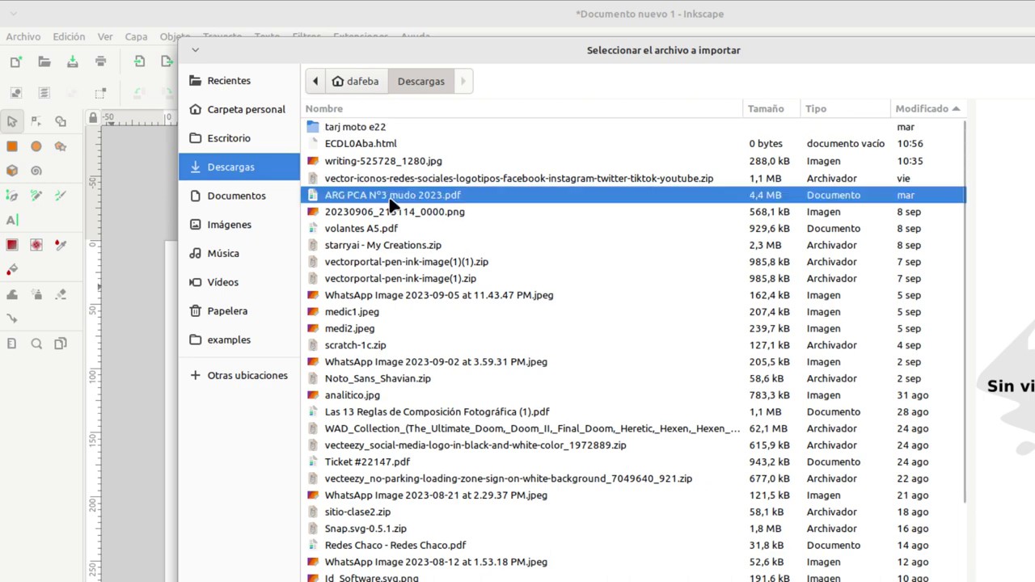
double_click(392, 200)
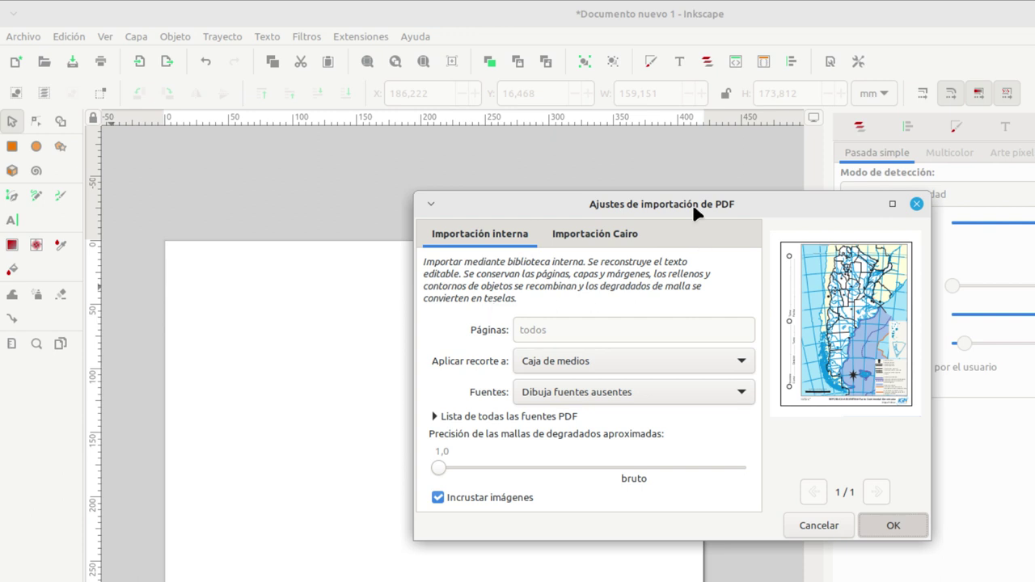
Accept the default Importación interna PDF settings to place the map beside the page
drag(692, 208, 738, 212)
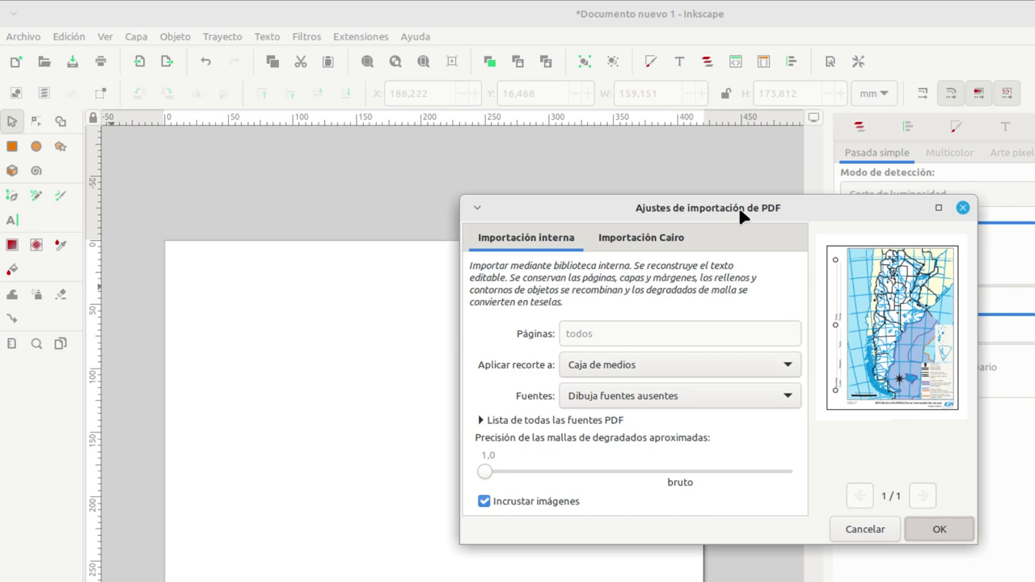
key(Return)
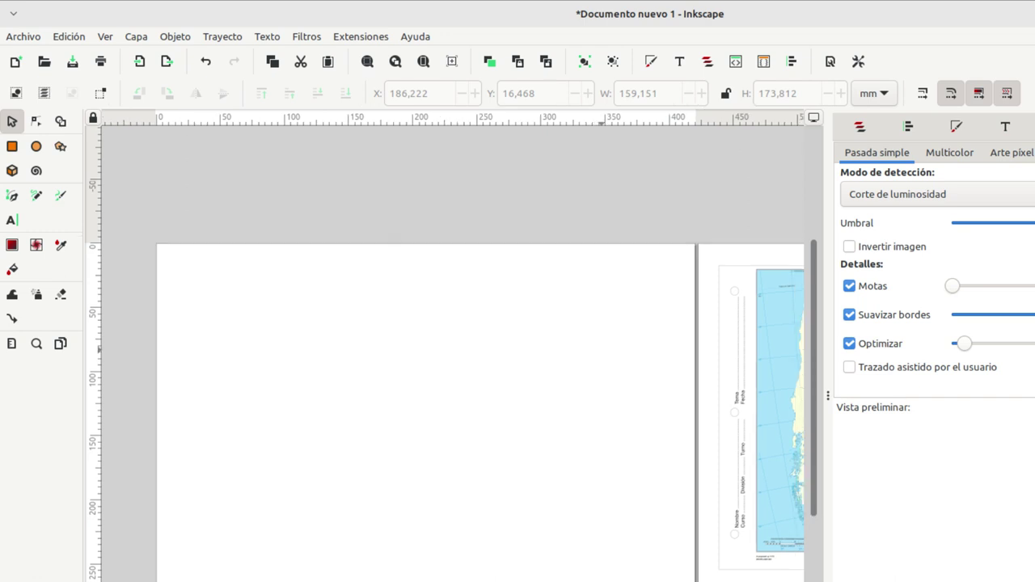
Zoom in with a rectangle around the imported Argentina map so it fills the view
scroll(485, 364, right, 8)
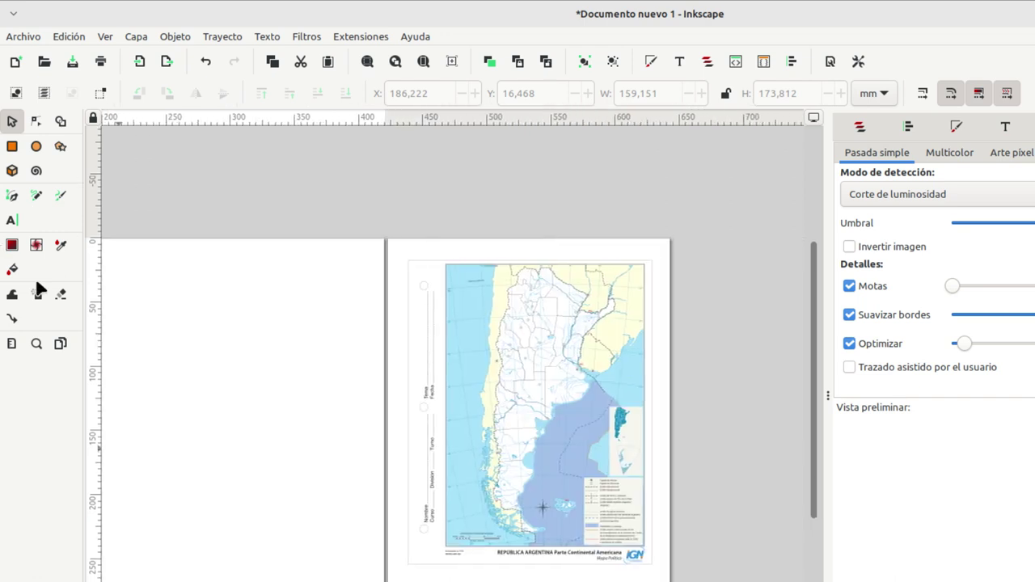
click(37, 343)
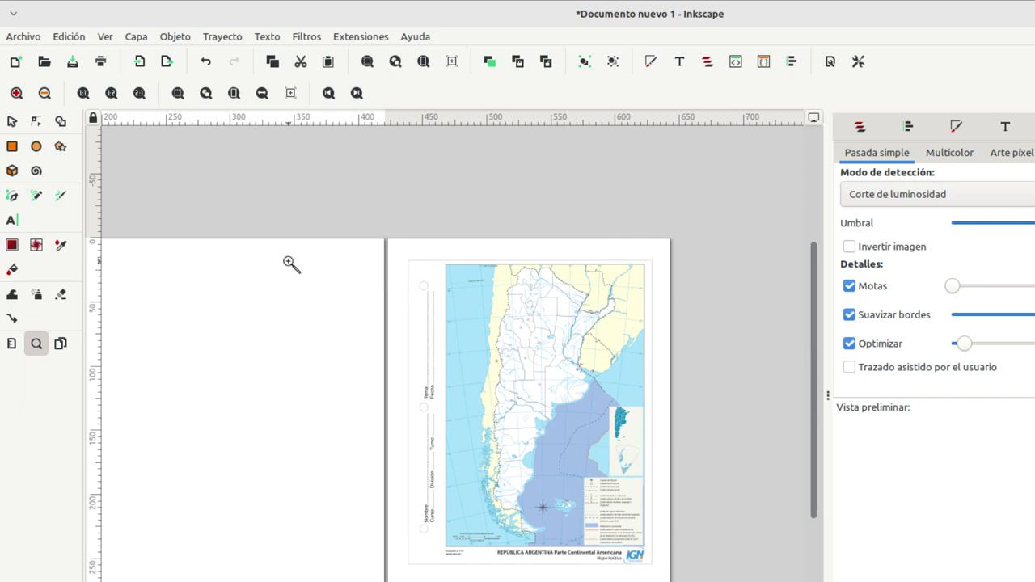
drag(403, 251, 661, 567)
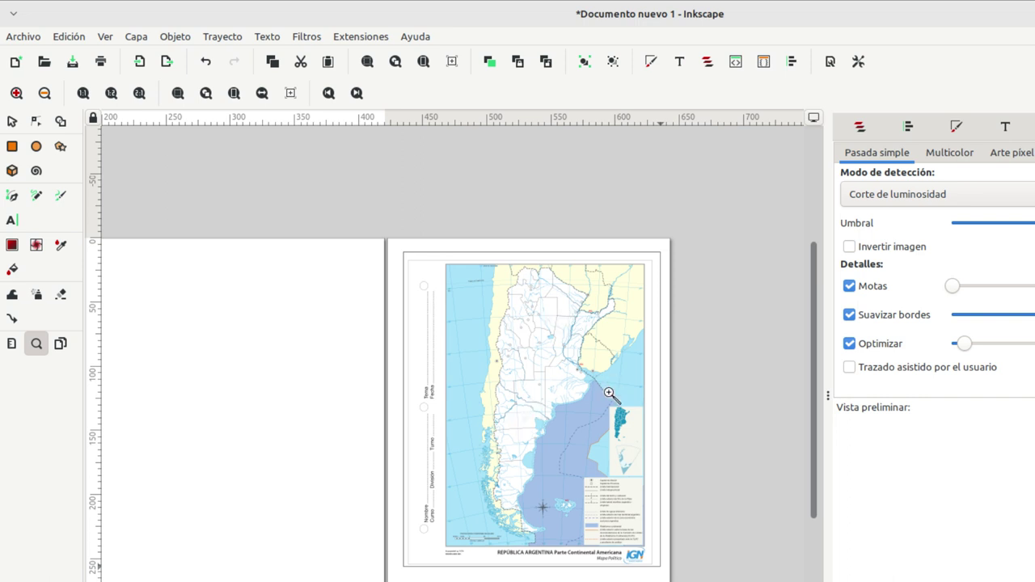
click(566, 400)
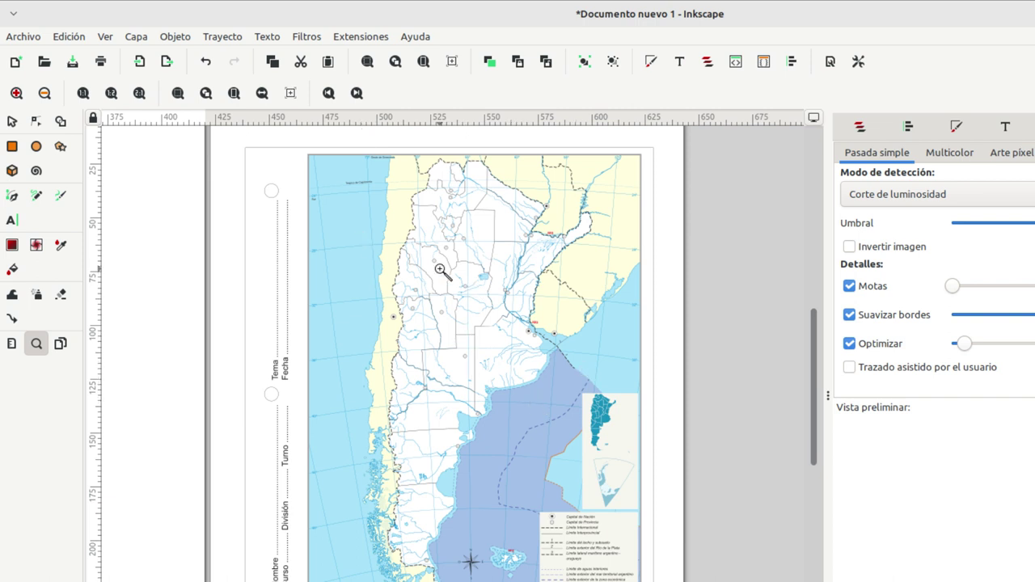
Delete the small inset map and the legend box
click(12, 121)
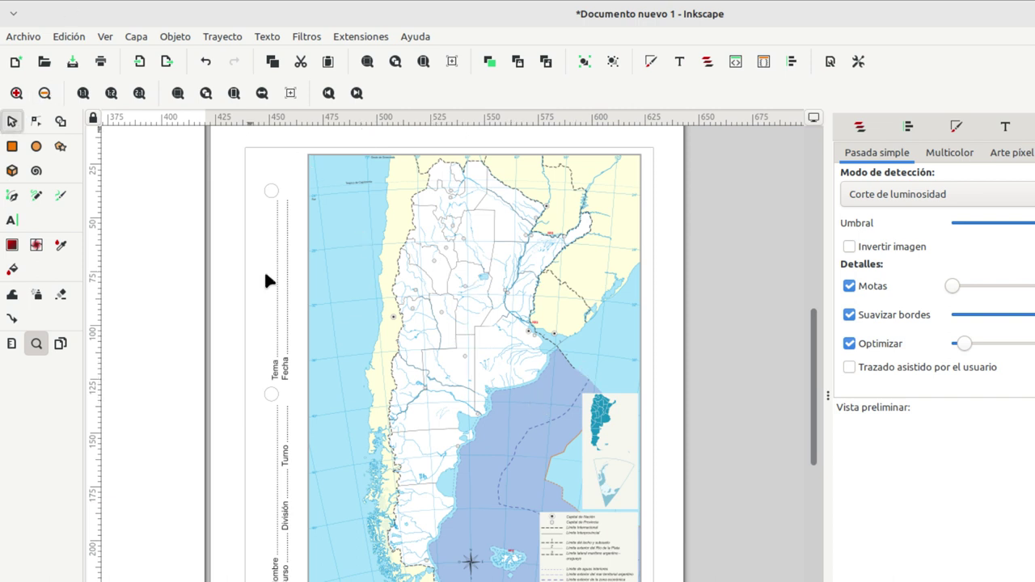
click(599, 430)
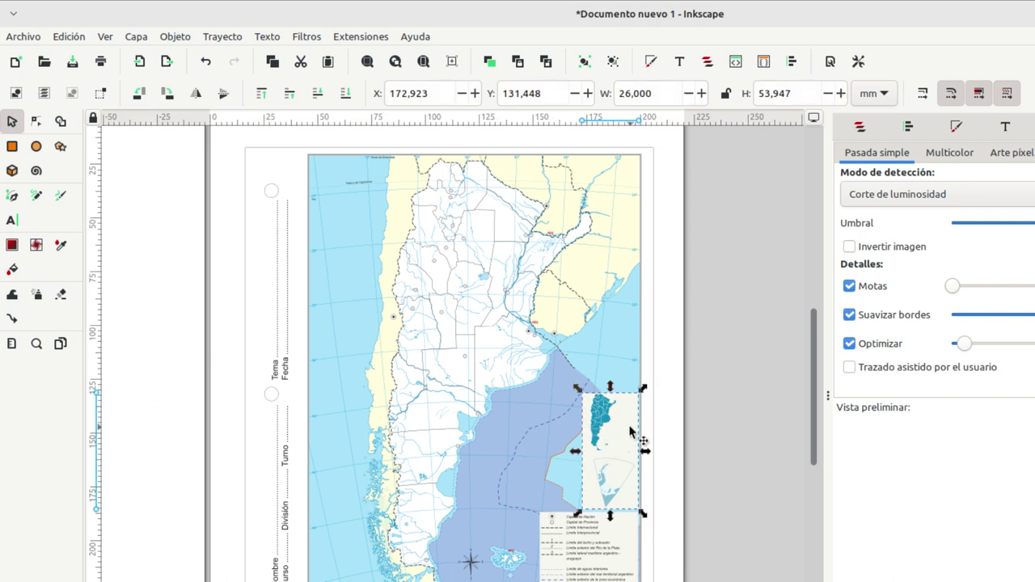
key(Delete)
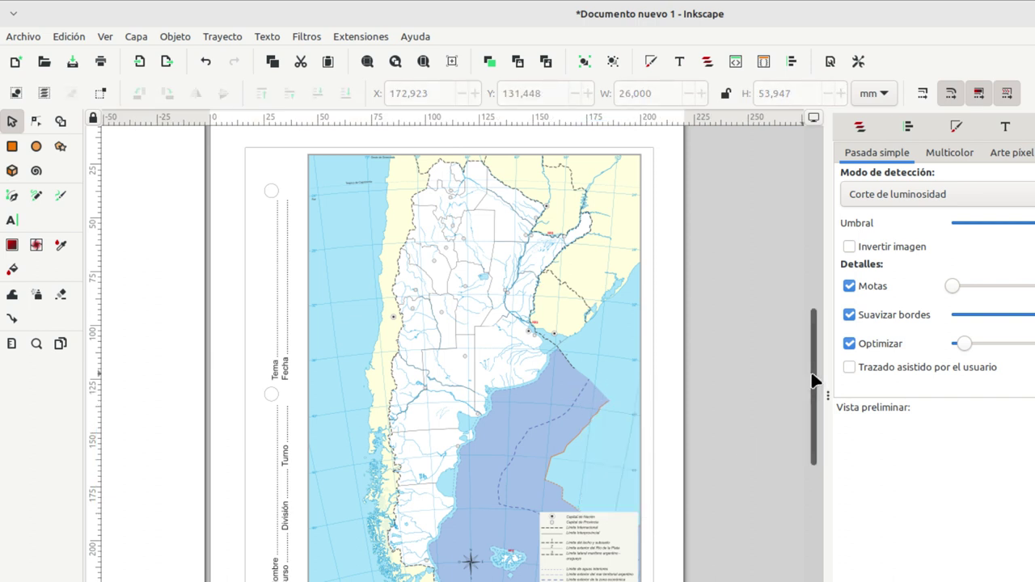
drag(812, 377, 810, 396)
drag(732, 366, 519, 581)
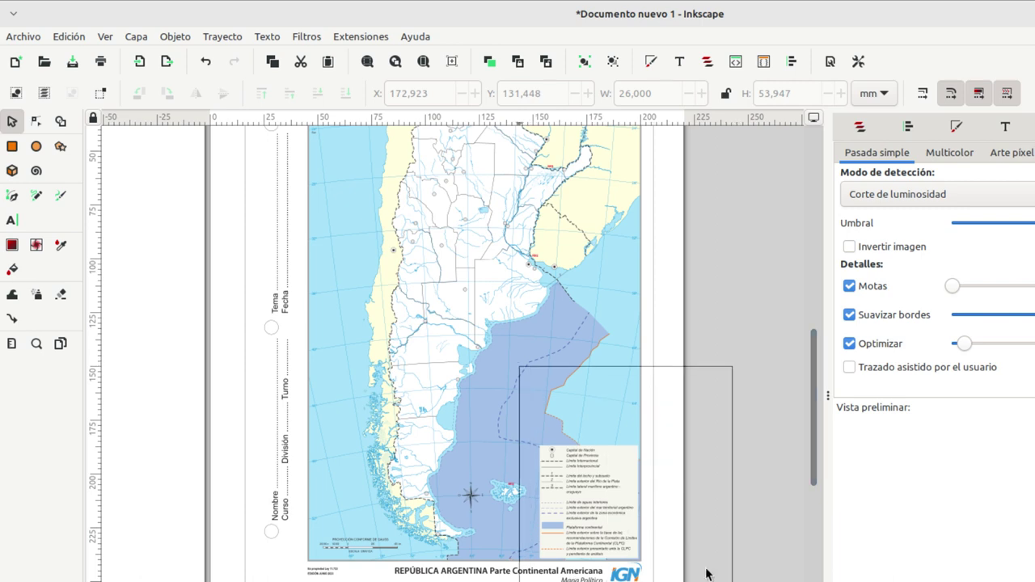
drag(707, 574, 534, 429)
key(Delete)
Delete the purple sea polygon and the orange dashed maritime boundary line
click(599, 335)
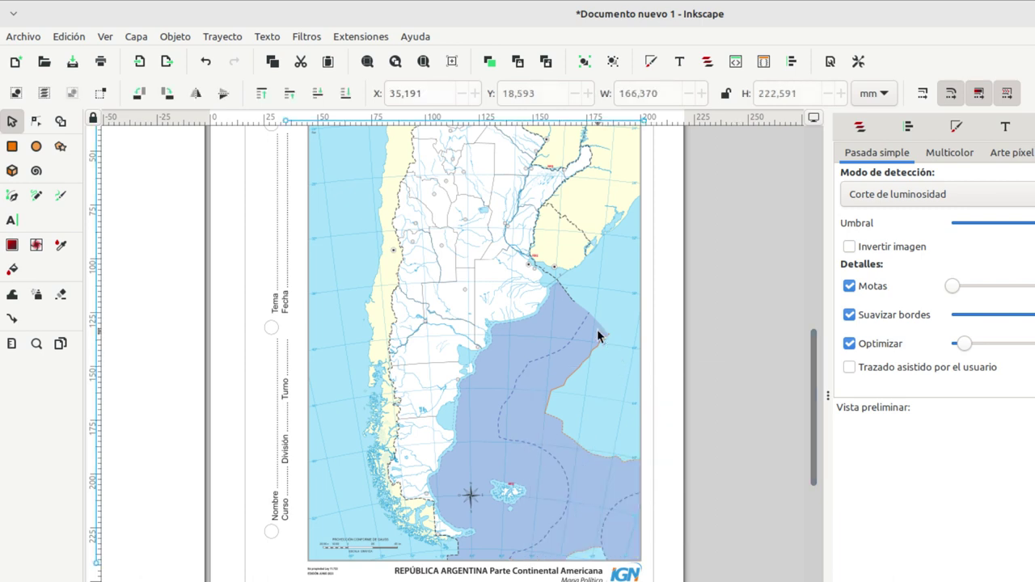
click(564, 477)
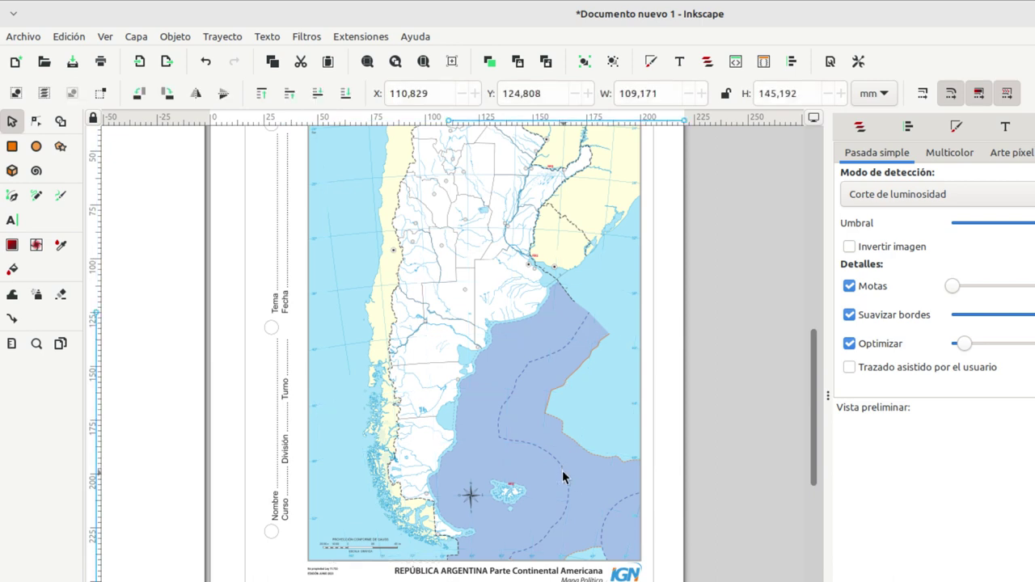
click(604, 473)
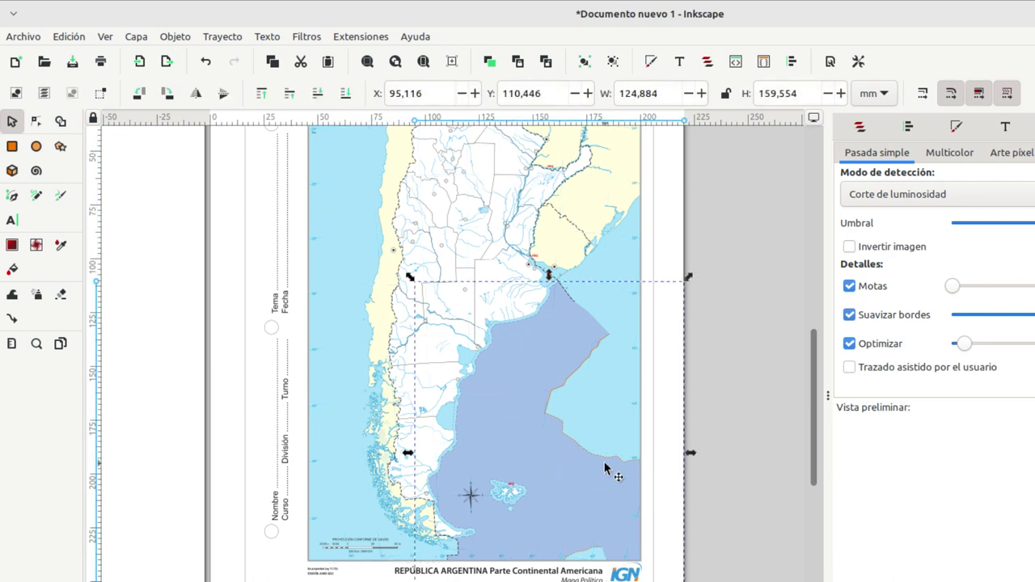
key(Delete)
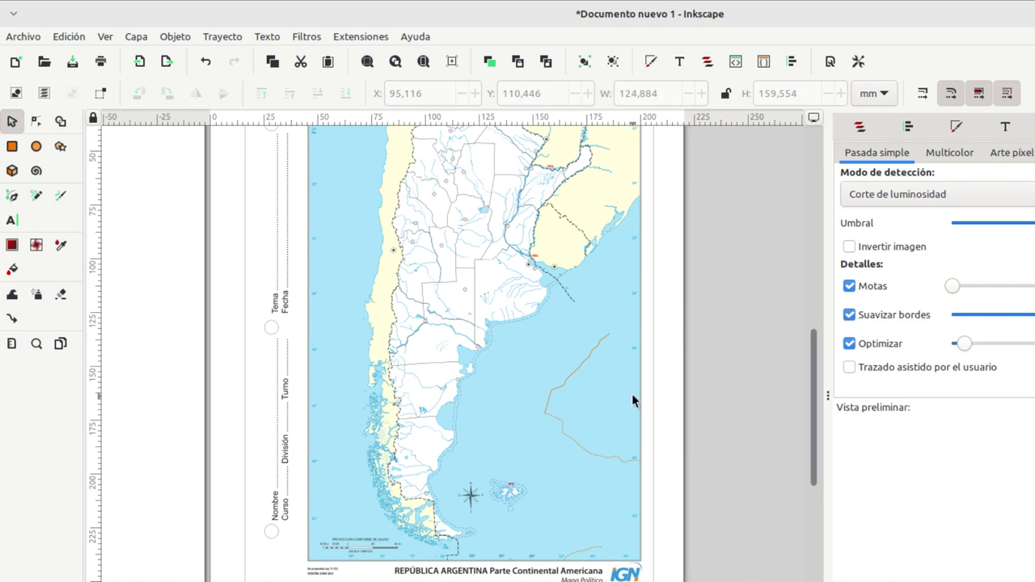
click(579, 366)
key(Delete)
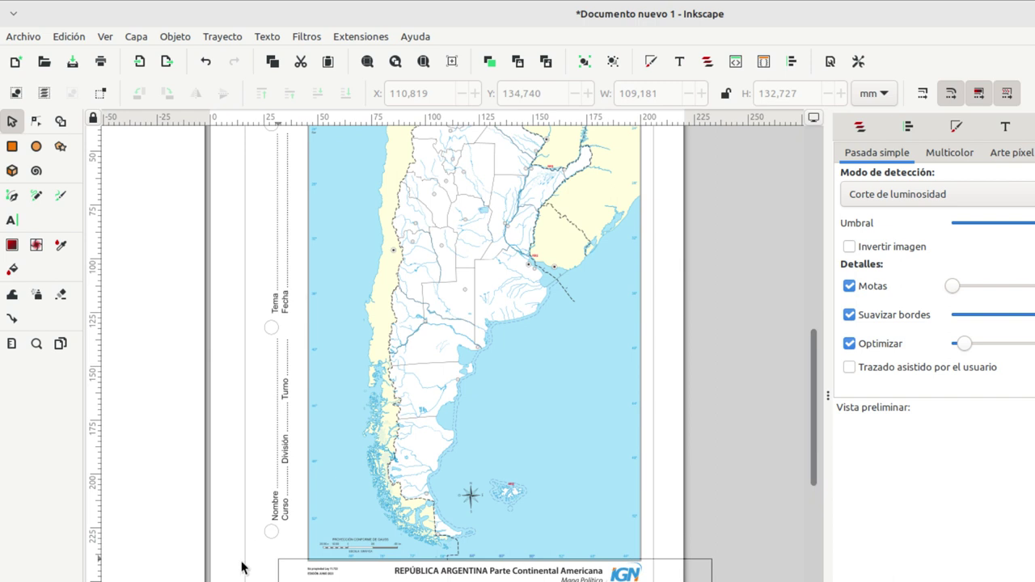
click(325, 298)
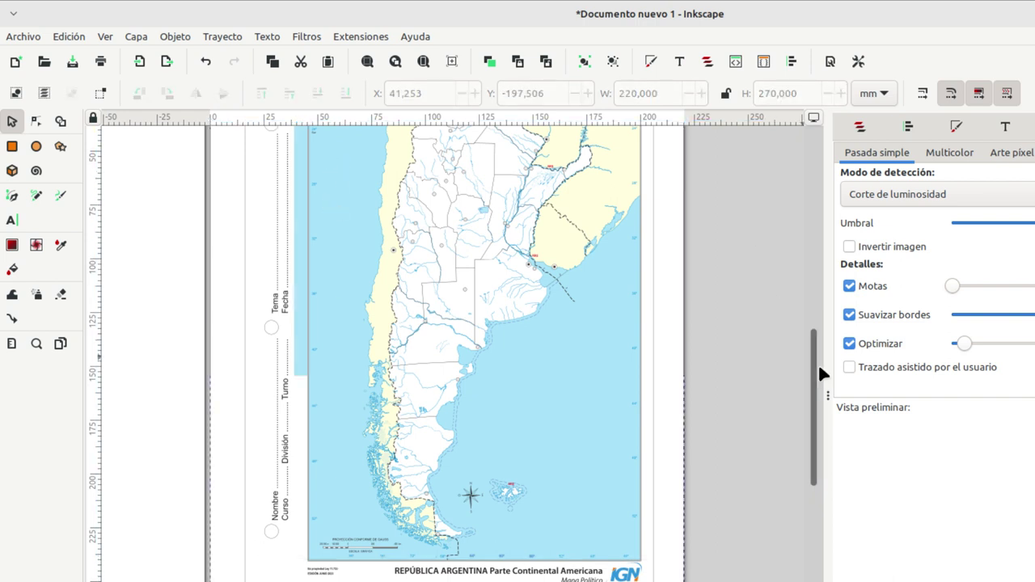
Zoom in closely on the central light-blue lake with its nearby rivers and borders
scroll(363, 224, up, 3)
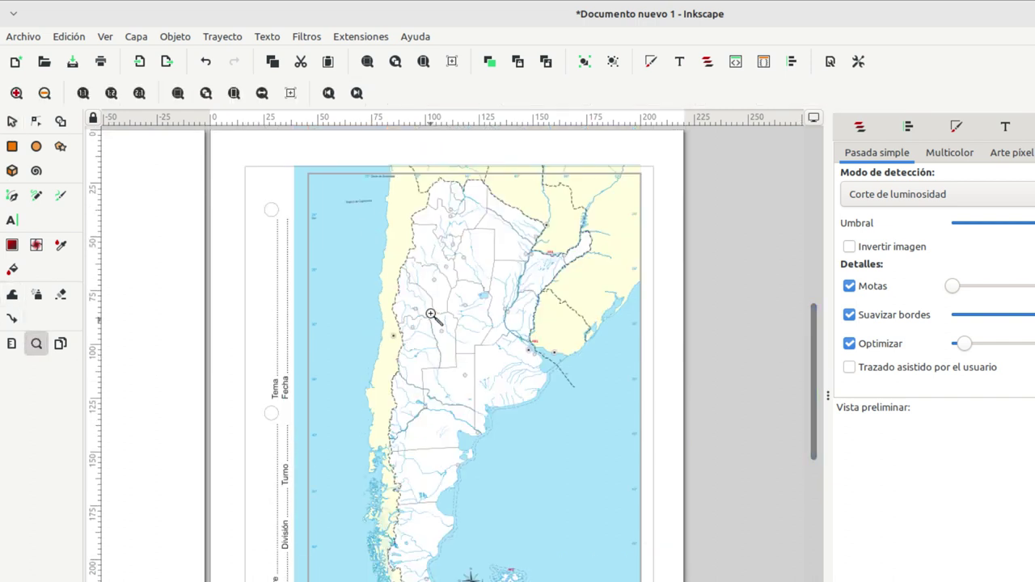
drag(447, 278, 508, 328)
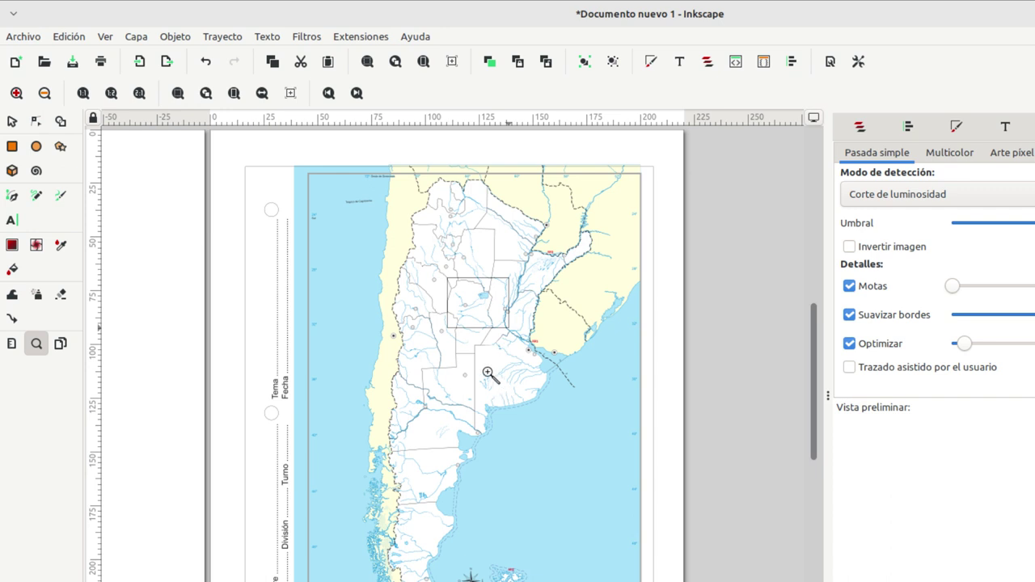
click(463, 305)
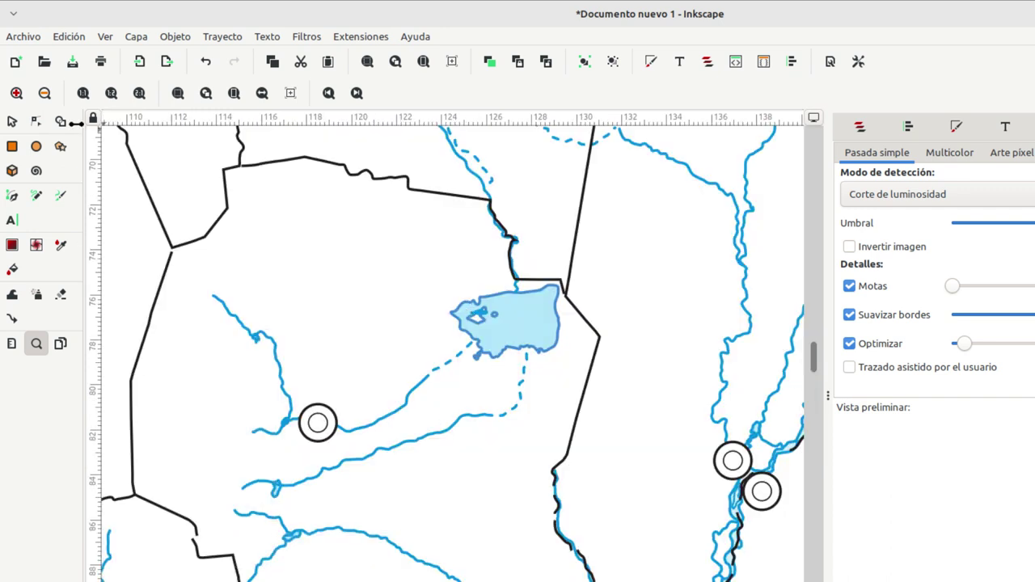
click(12, 123)
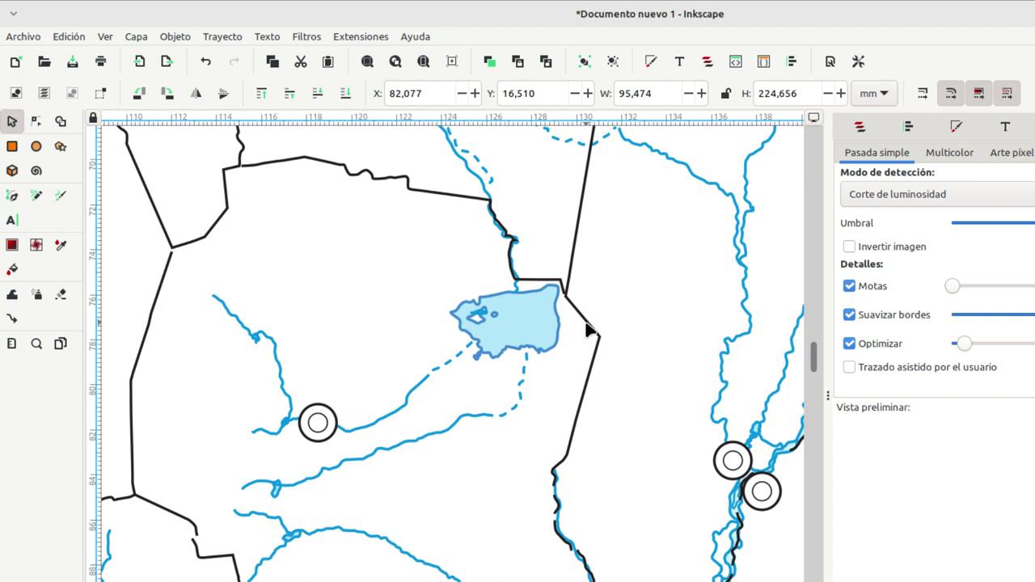
Delete all objects sharing the border's stroke colour, then undo the accidental lake deletion
right_click(589, 330)
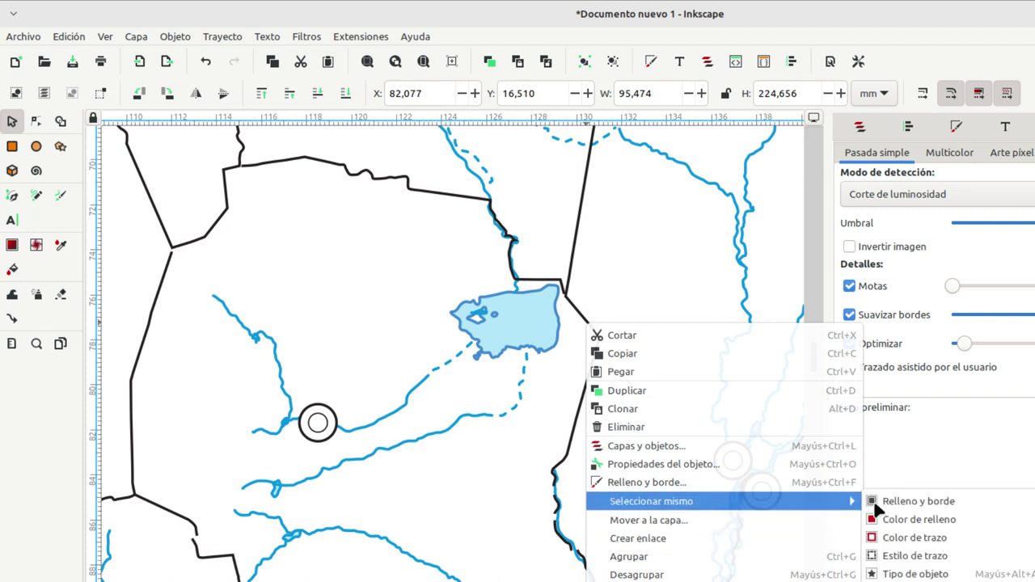
mouse_move(651, 502)
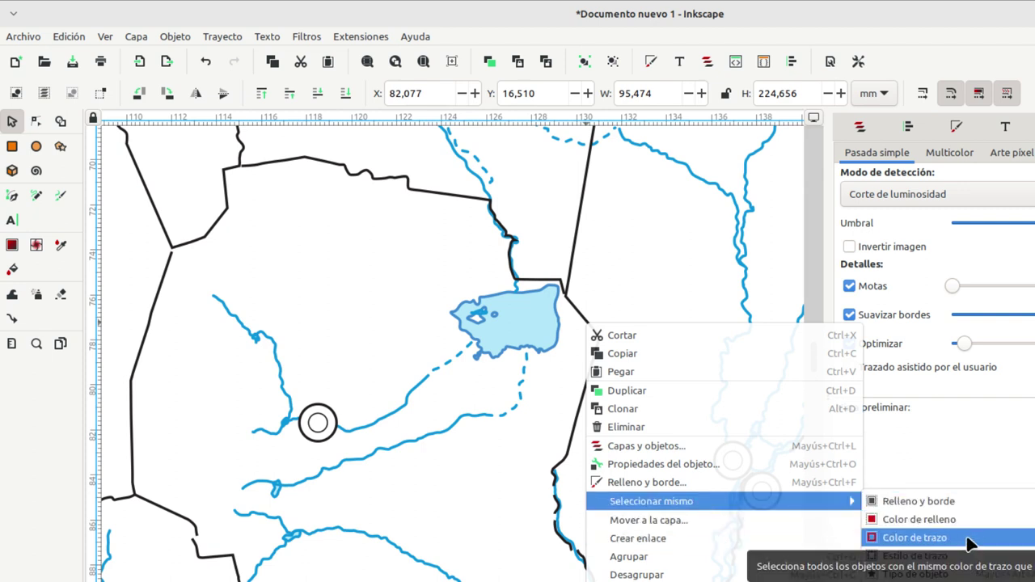
click(947, 557)
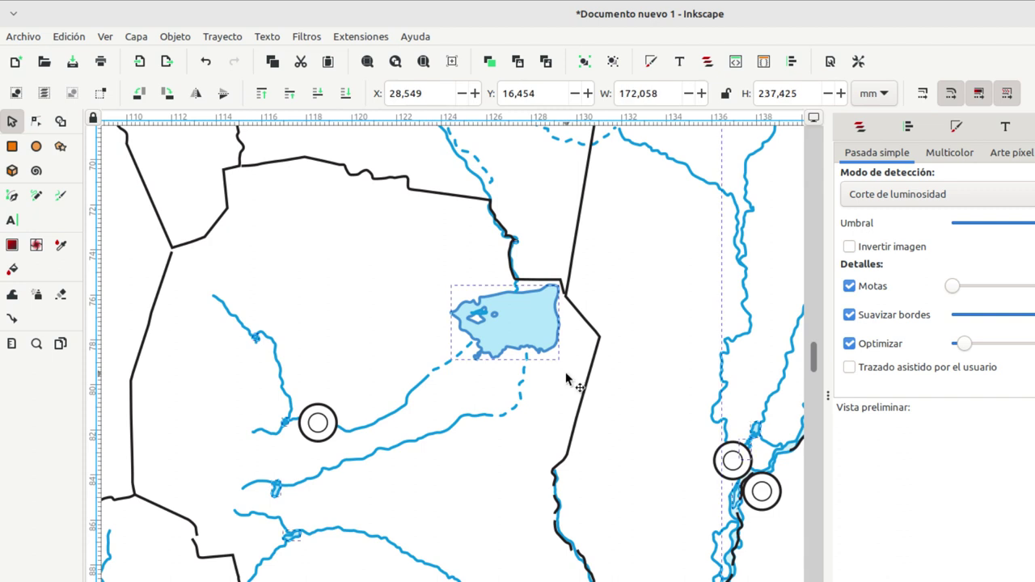
key(Delete)
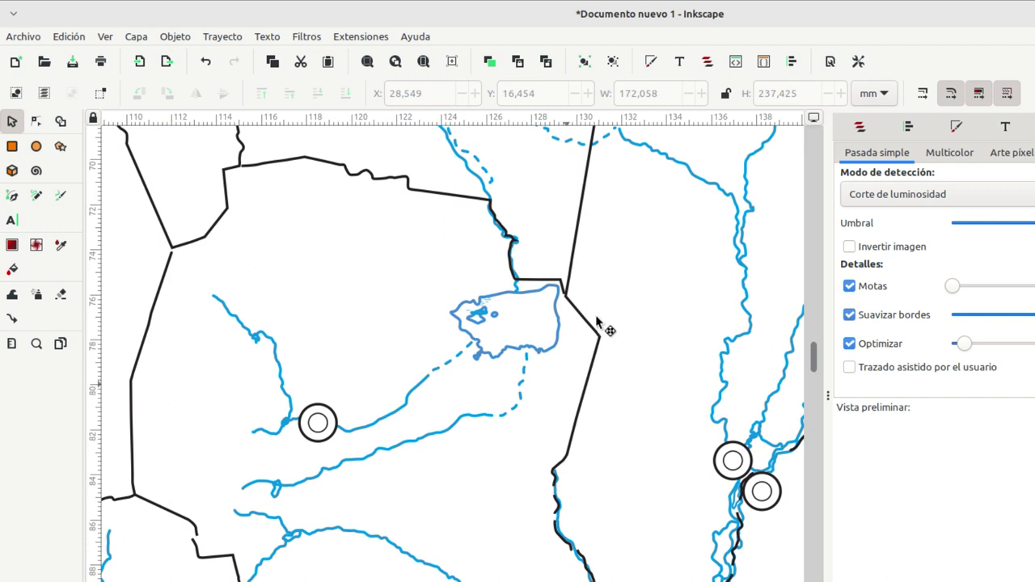
key(ctrl+z)
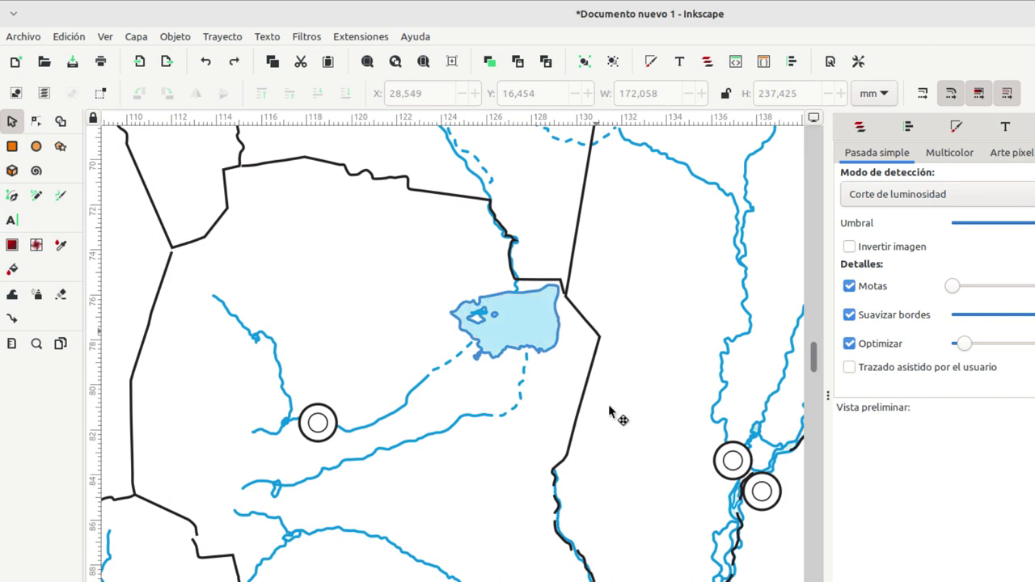
Select the black province borders object and delete it
scroll(233, 222, up, 4)
click(233, 222)
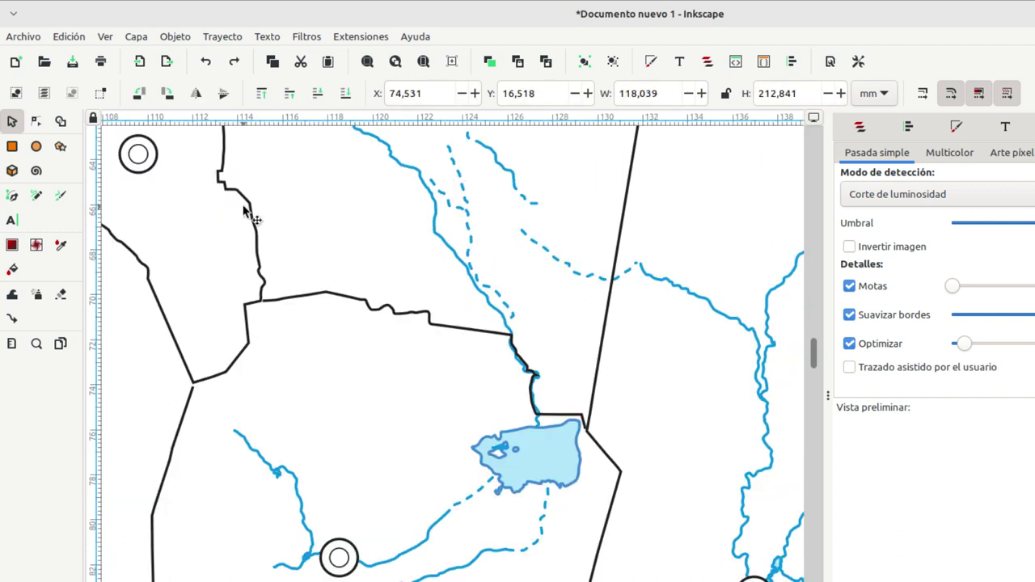
alt+click(253, 216)
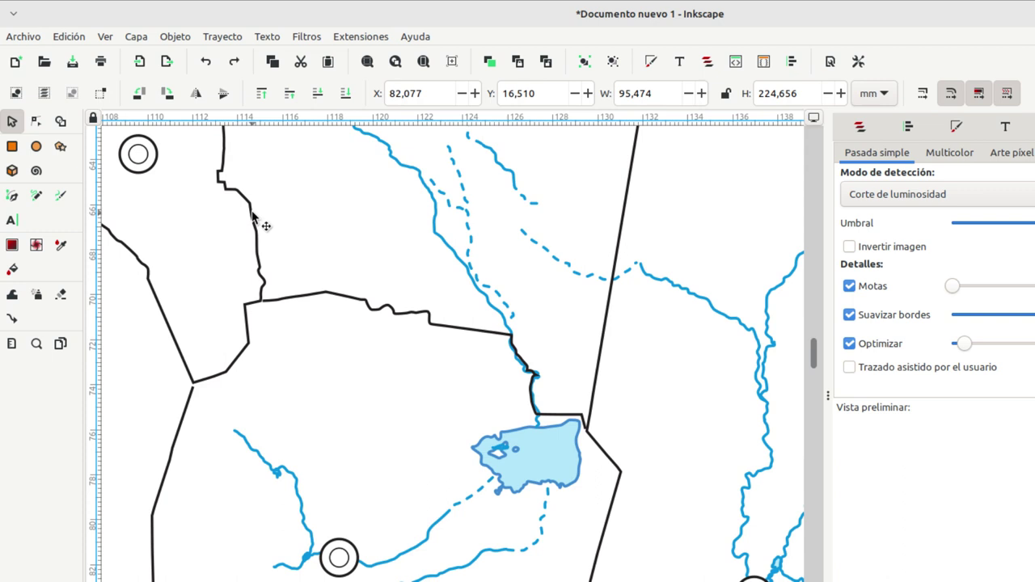
key(Delete)
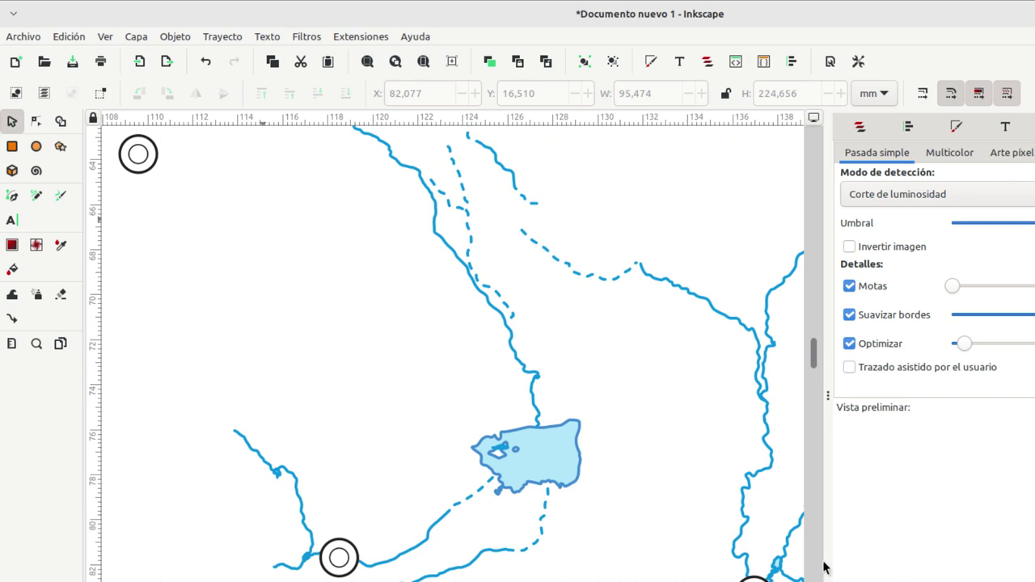
Zoom out to fit the whole map page using the View zoom options
key(4)
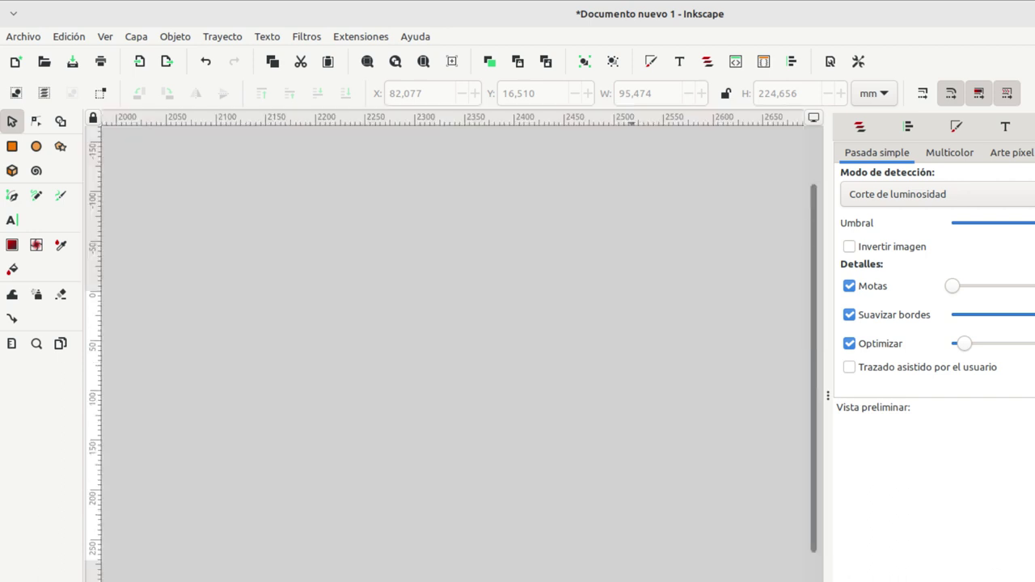
click(105, 37)
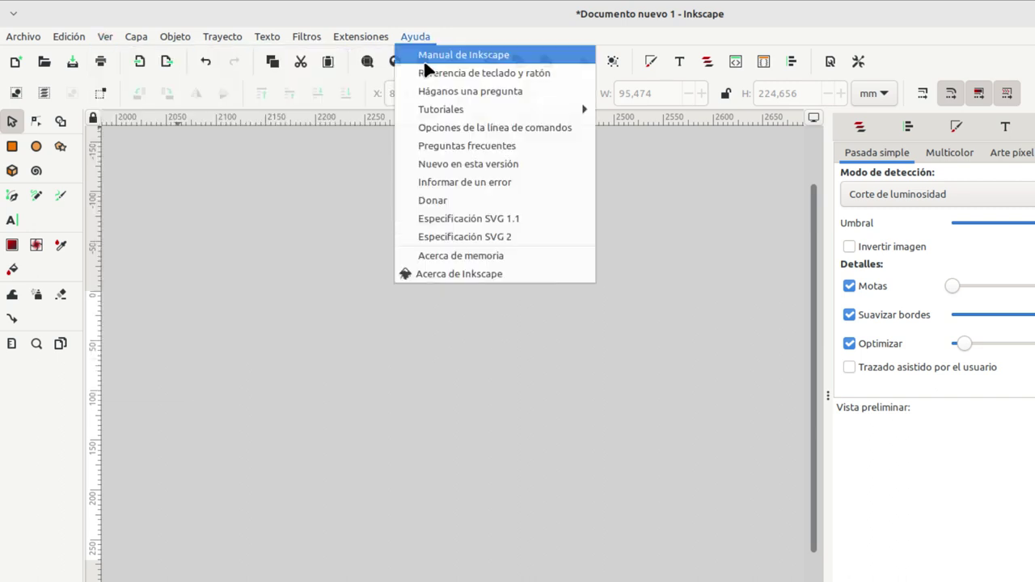
click(96, 36)
click(98, 30)
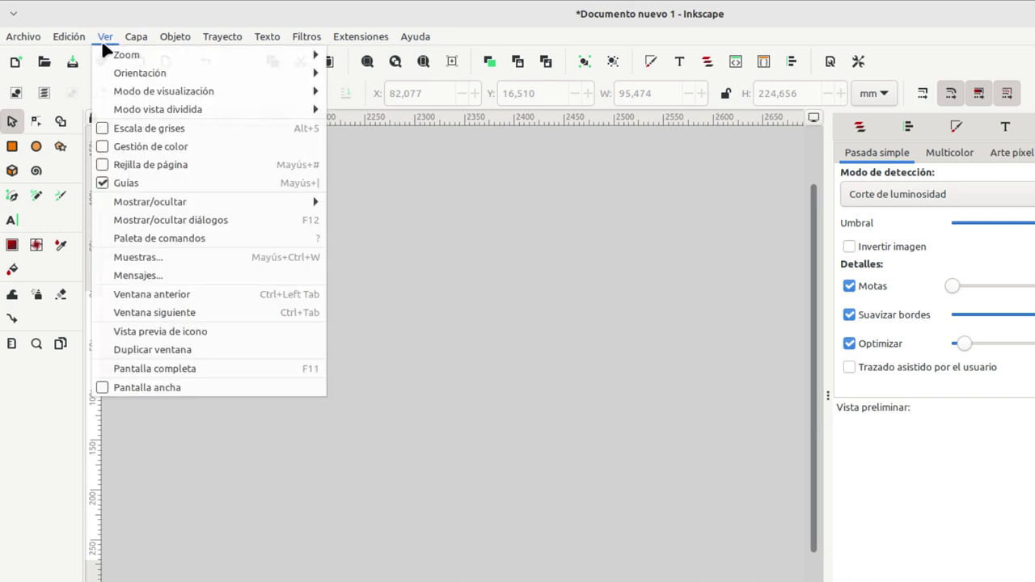
mouse_move(127, 54)
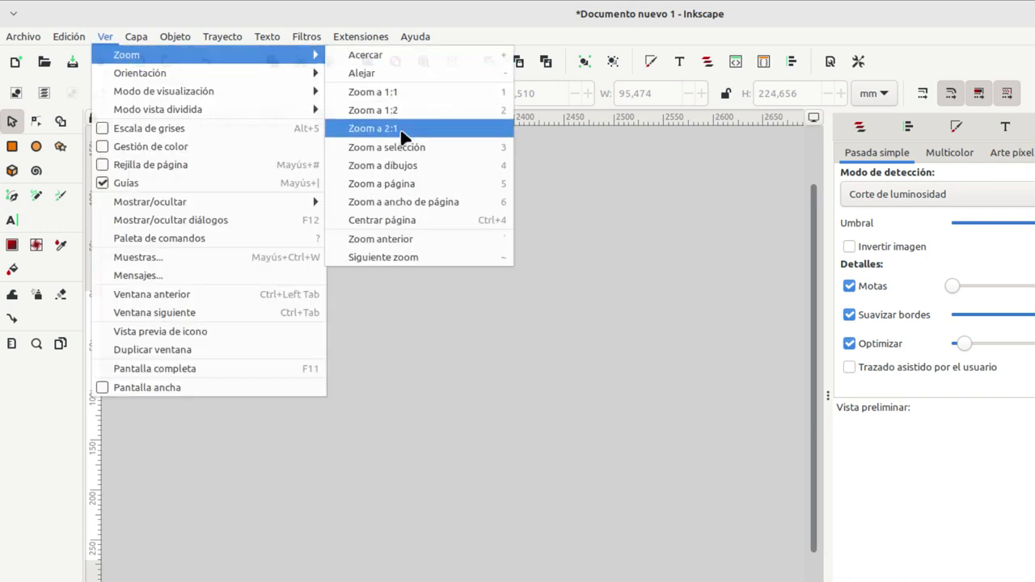
click(399, 167)
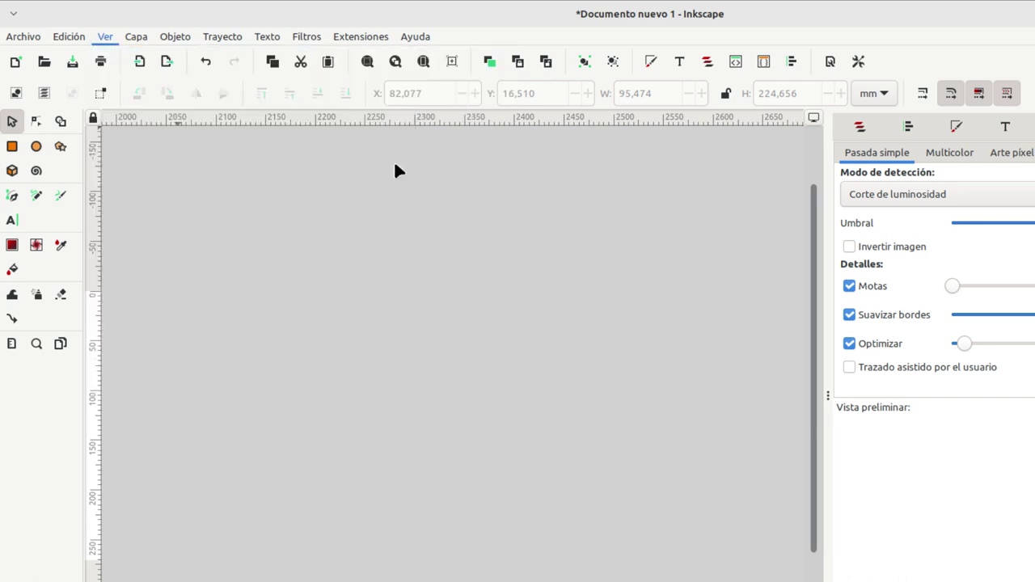